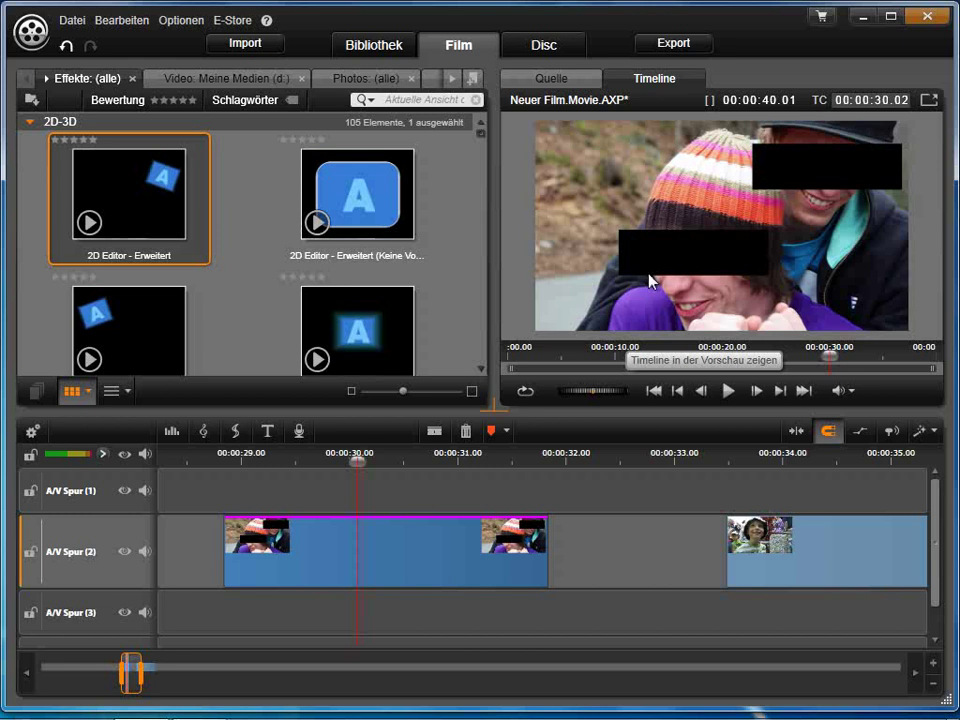
- Delete all effects from the The-Sky-is-the-Limit_05.jpg clip on A/V Spur (2) and check the cleared photo in the preview
{"action": "right_click", "coordinate": [469, 528]}
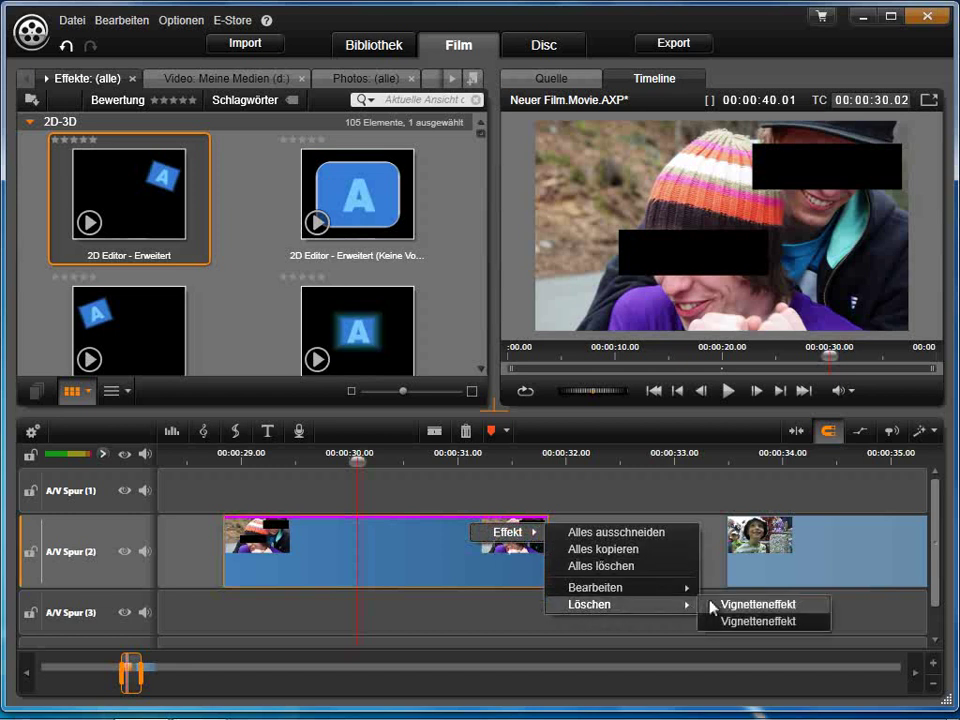
{"action": "left_click", "coordinate": [661, 566]}
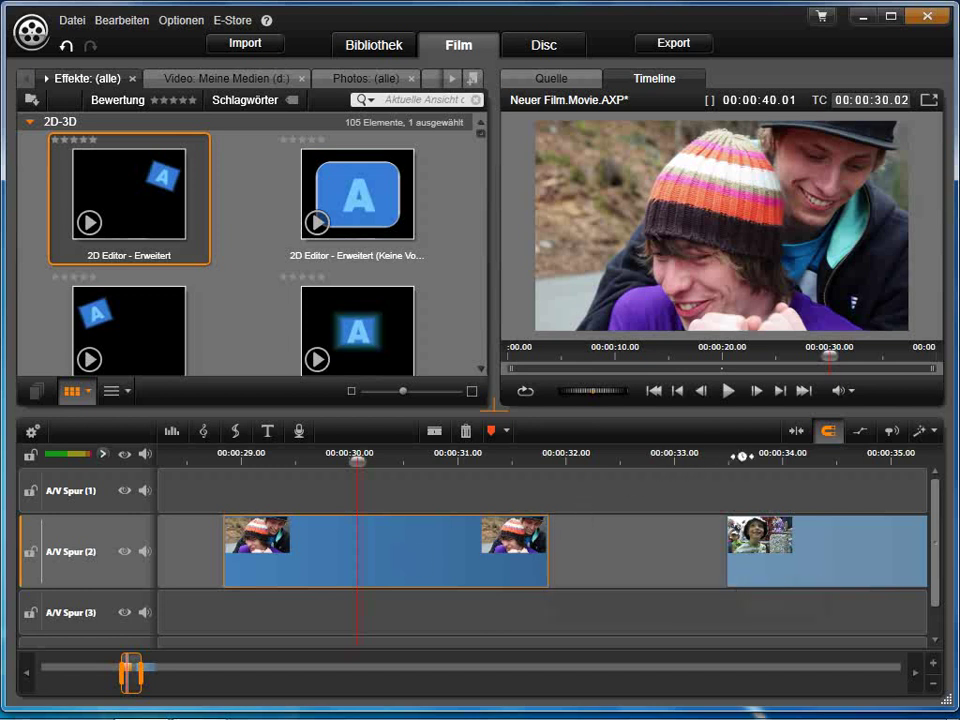
{"action": "left_click", "coordinate": [743, 460]}
{"action": "mouse_move", "coordinate": [743, 460]}
{"action": "left_mouse_down"}
{"action": "mouse_move", "coordinate": [855, 460]}
{"action": "mouse_move", "coordinate": [761, 462]}
{"action": "left_mouse_up"}
{"action": "left_click_drag", "start_coordinate": [430, 460], "coordinate": [414, 461]}
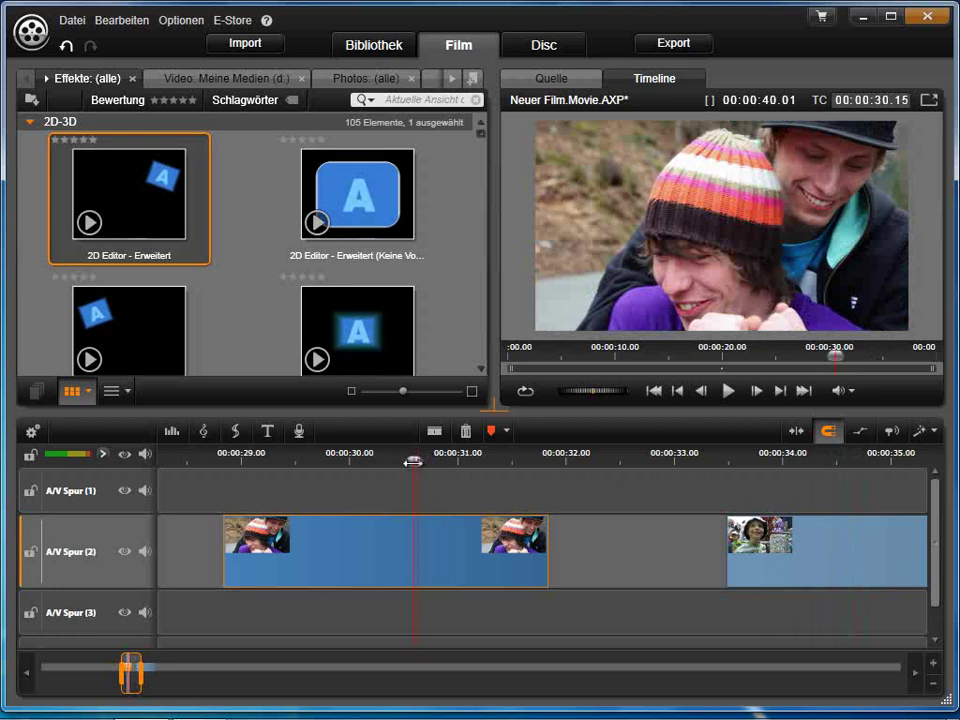
{"action": "left_click_drag", "start_coordinate": [413, 461], "coordinate": [410, 460]}
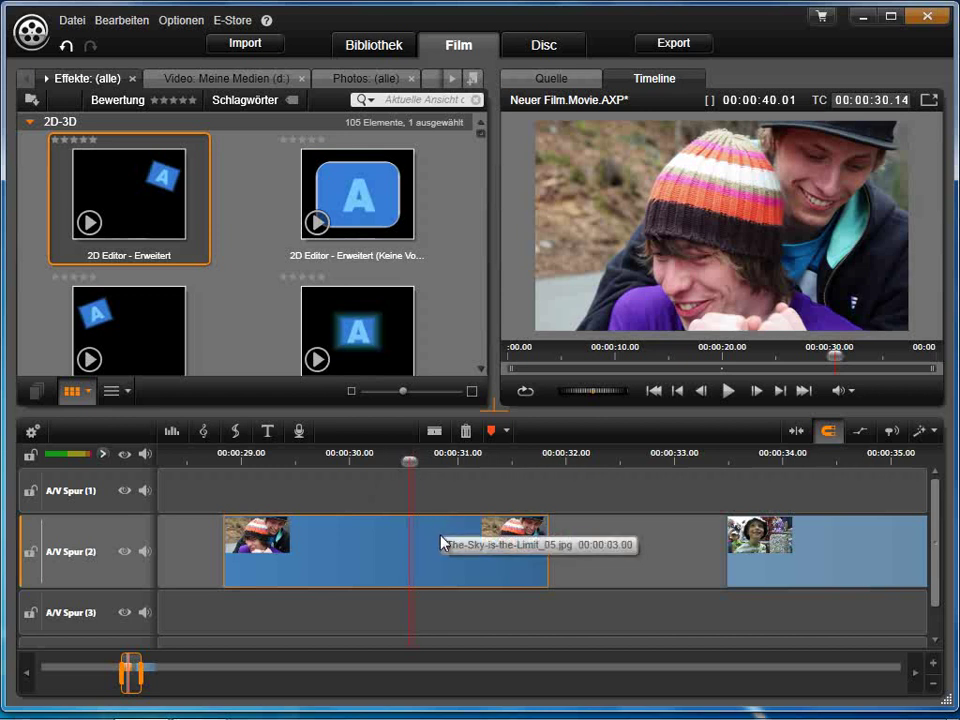
- Filter the effects library by "vign" and apply the Vignetteneffekt to the photo clip on A/V Spur (2)
{"action": "left_click", "coordinate": [107, 82]}
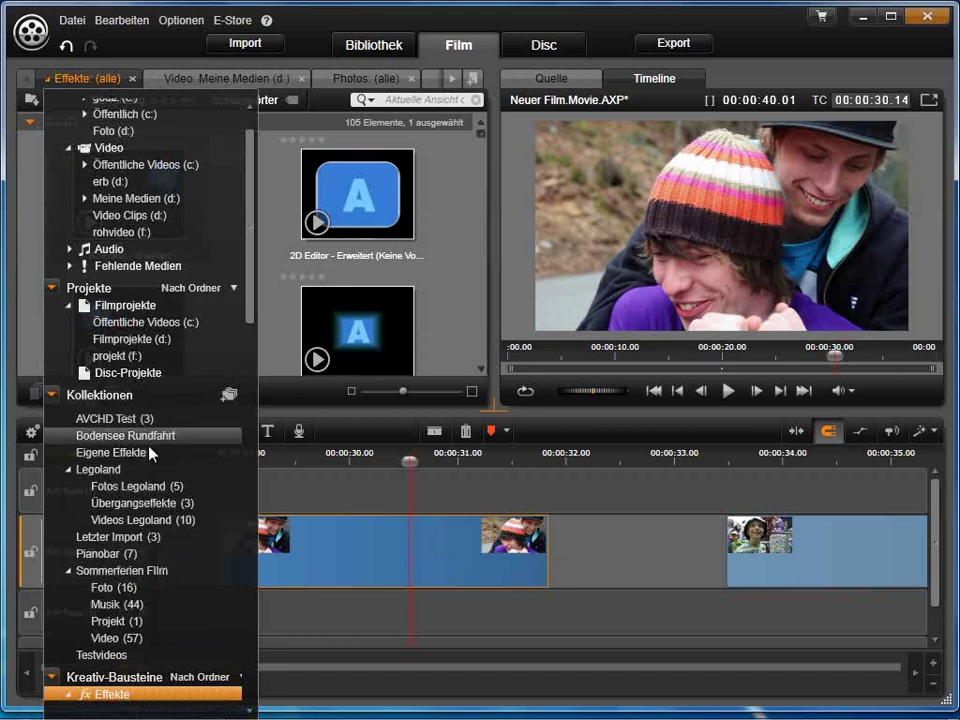
{"action": "left_click", "coordinate": [162, 695]}
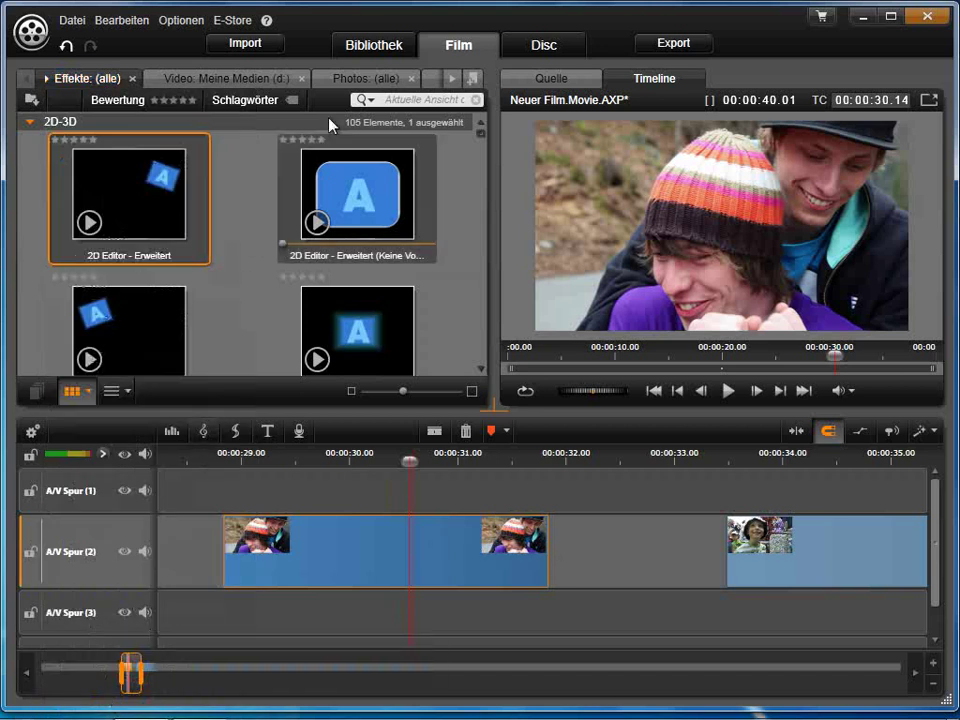
{"action": "left_click", "coordinate": [403, 100]}
{"action": "type", "text": "vign"}
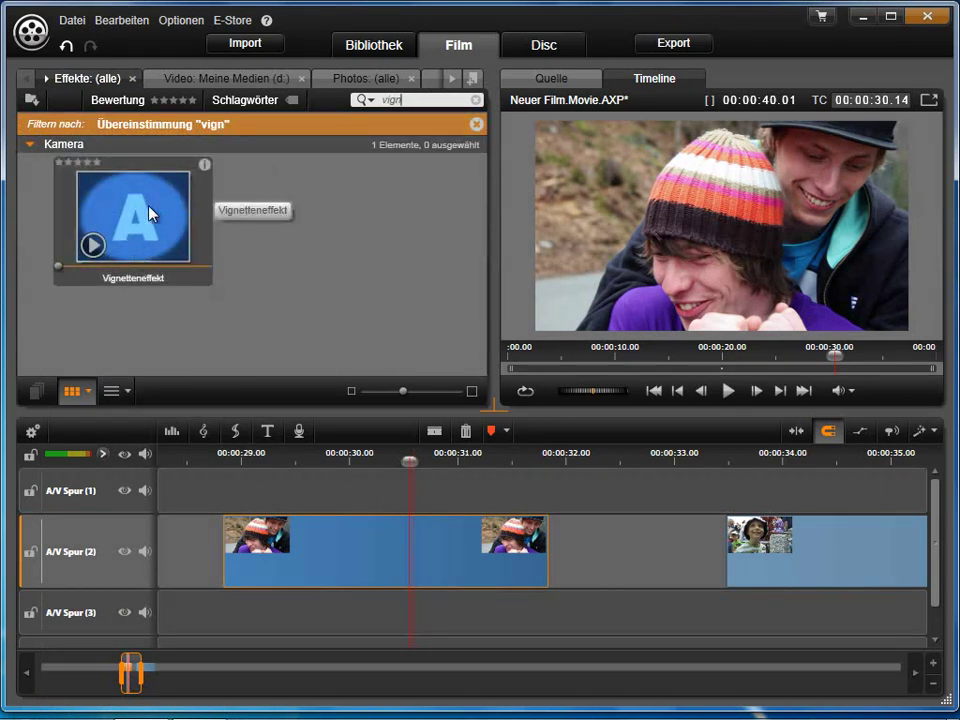
{"action": "left_click_drag", "start_coordinate": [140, 210], "coordinate": [351, 536]}
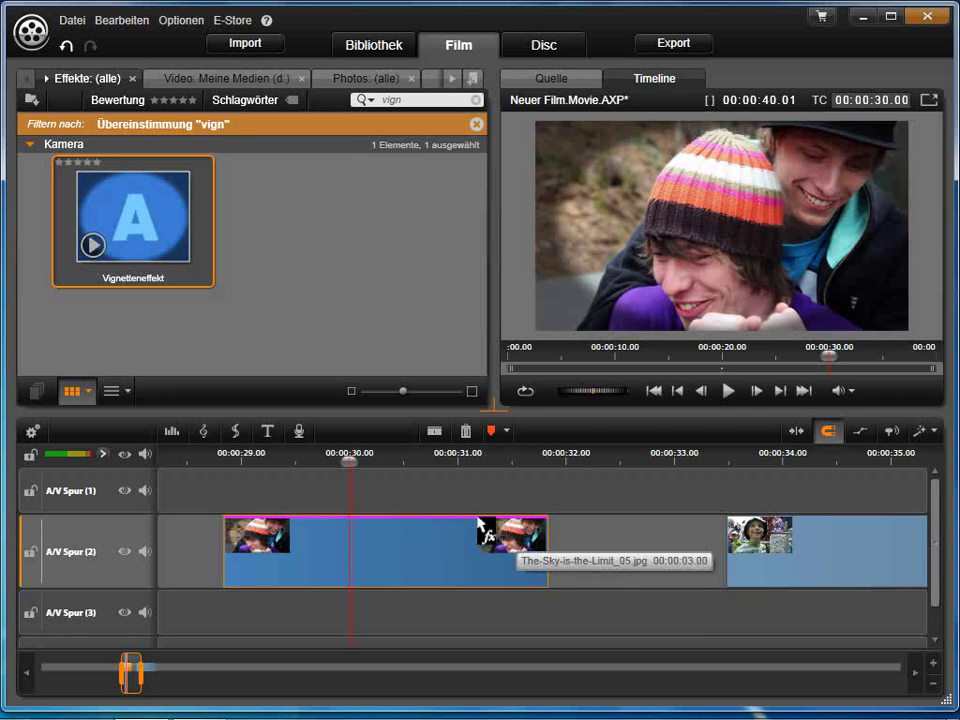
- Open the photo's vignette settings, invert the effect and set Form to Quadrat, Opazität to 100 and Weichheitsgrad to 0
{"action": "left_click_drag", "start_coordinate": [478, 518], "coordinate": [454, 518]}
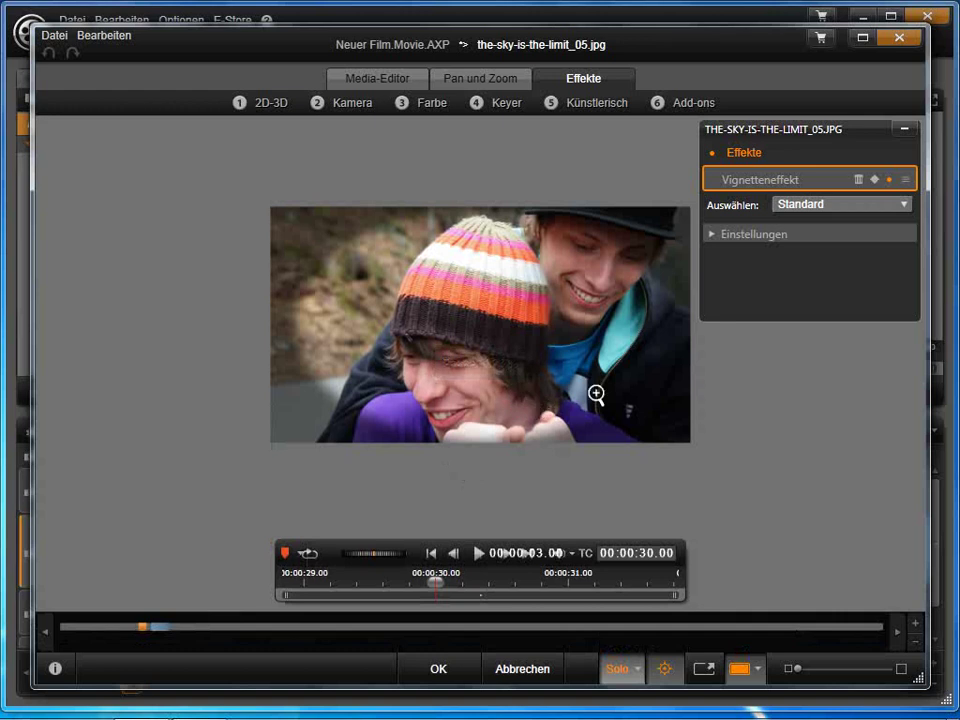
{"action": "left_click", "coordinate": [713, 236]}
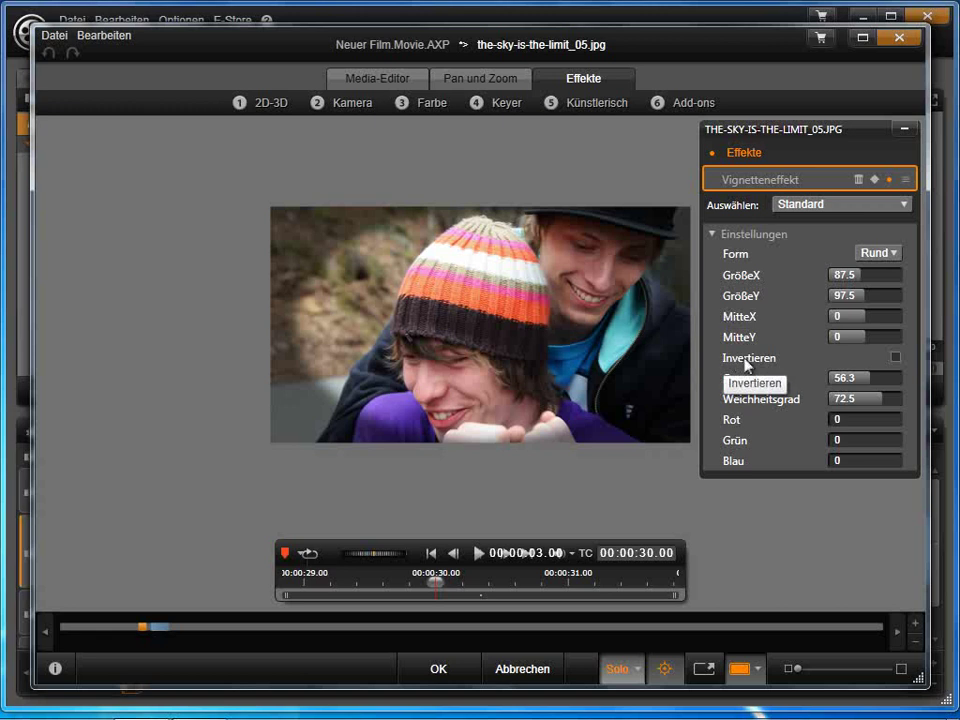
{"action": "left_click", "coordinate": [895, 357]}
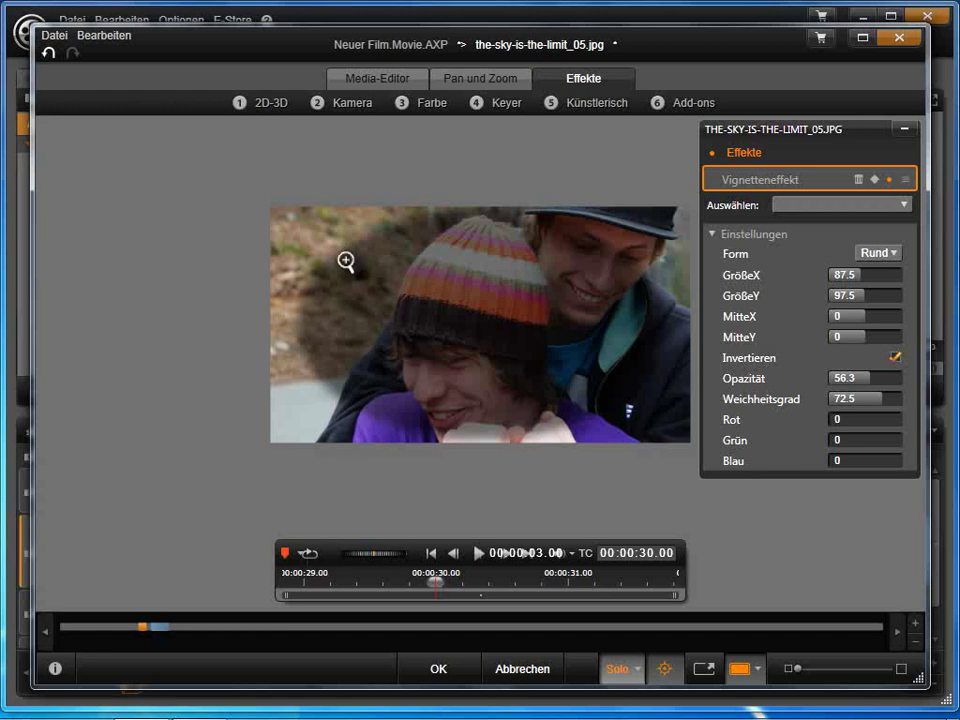
{"action": "left_click", "coordinate": [878, 253]}
{"action": "left_click", "coordinate": [873, 288]}
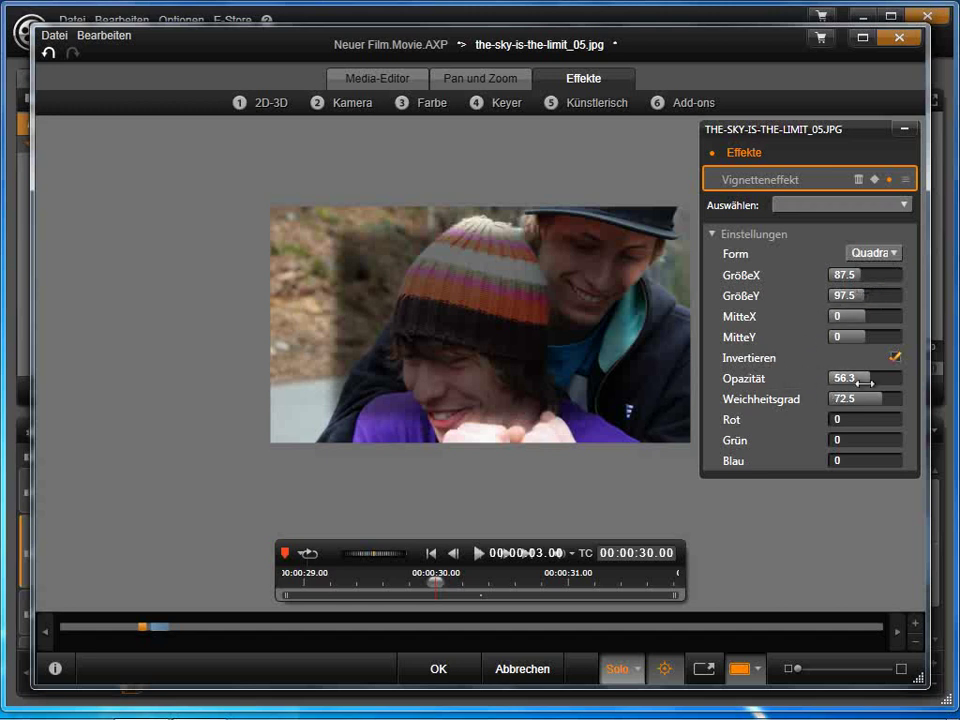
{"action": "left_click_drag", "start_coordinate": [868, 378], "coordinate": [930, 384]}
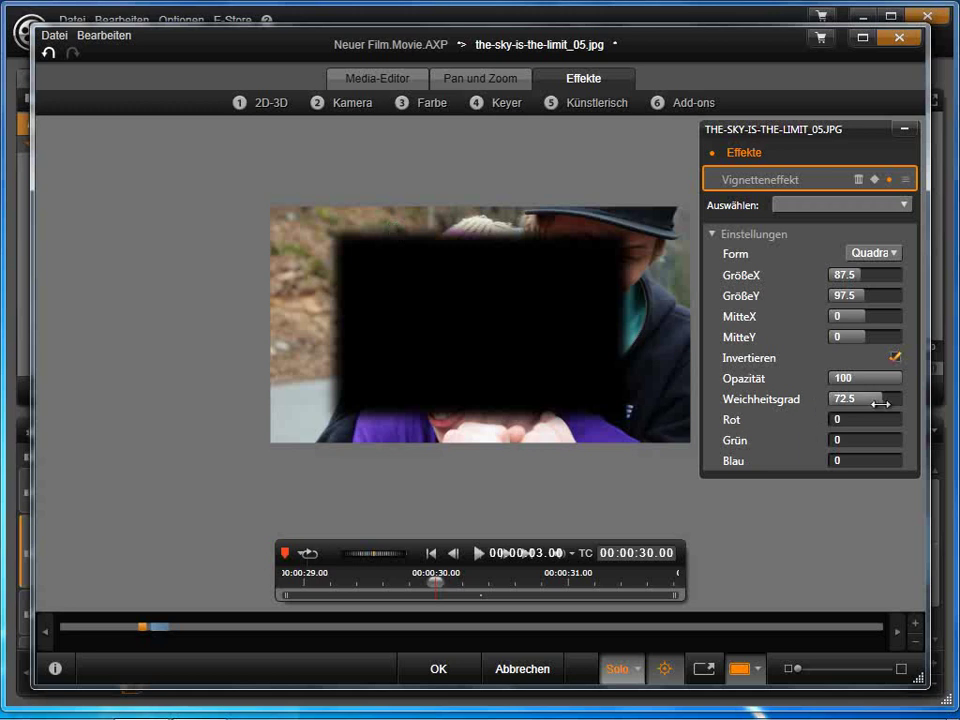
{"action": "left_click_drag", "start_coordinate": [883, 402], "coordinate": [761, 404]}
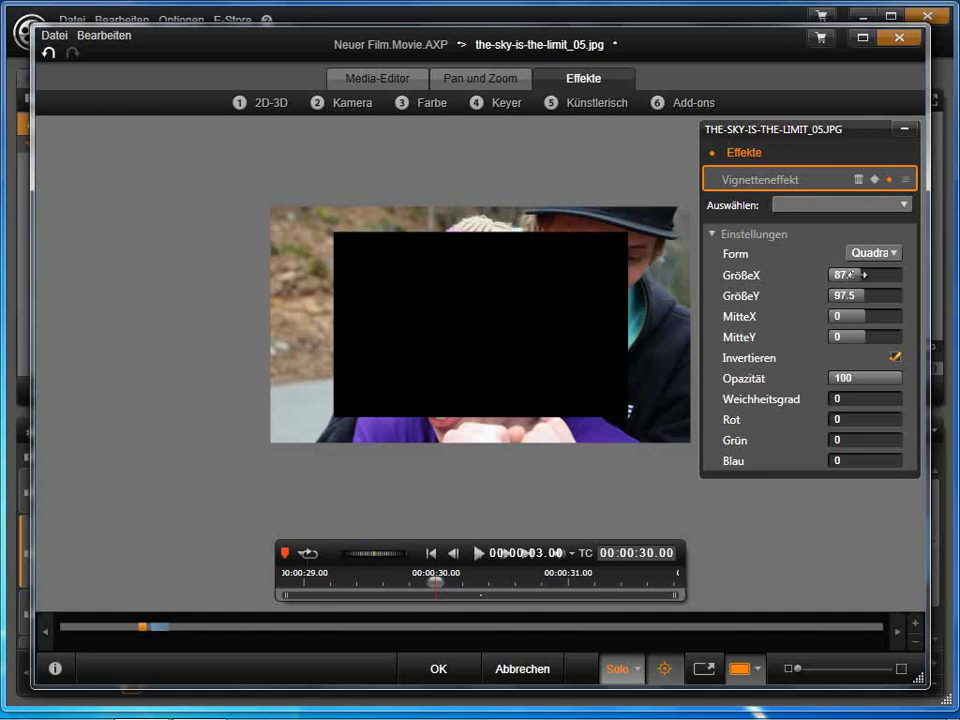
- Place the black bar over the front person's eyes with GrößeX 32.7, GrößeY 18.4, MitteX -11.5 and MitteY -12.8, and accept the effect
{"action": "left_click_drag", "start_coordinate": [864, 274], "coordinate": [812, 274]}
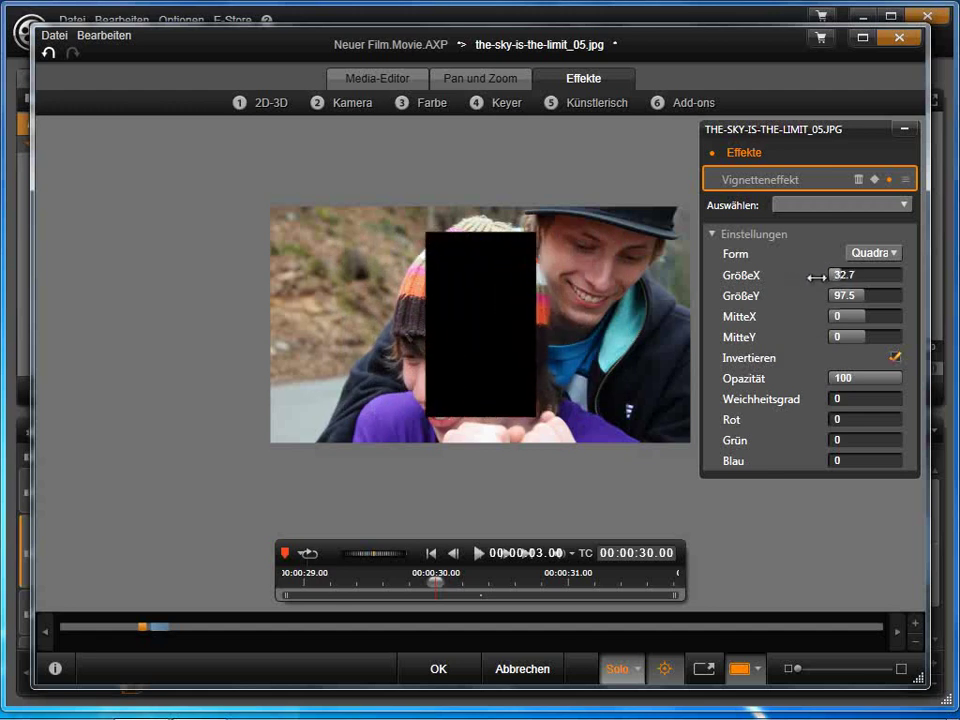
{"action": "mouse_move", "coordinate": [858, 317]}
{"action": "left_mouse_down"}
{"action": "mouse_move", "coordinate": [842, 317]}
{"action": "mouse_move", "coordinate": [851, 316]}
{"action": "left_mouse_up"}
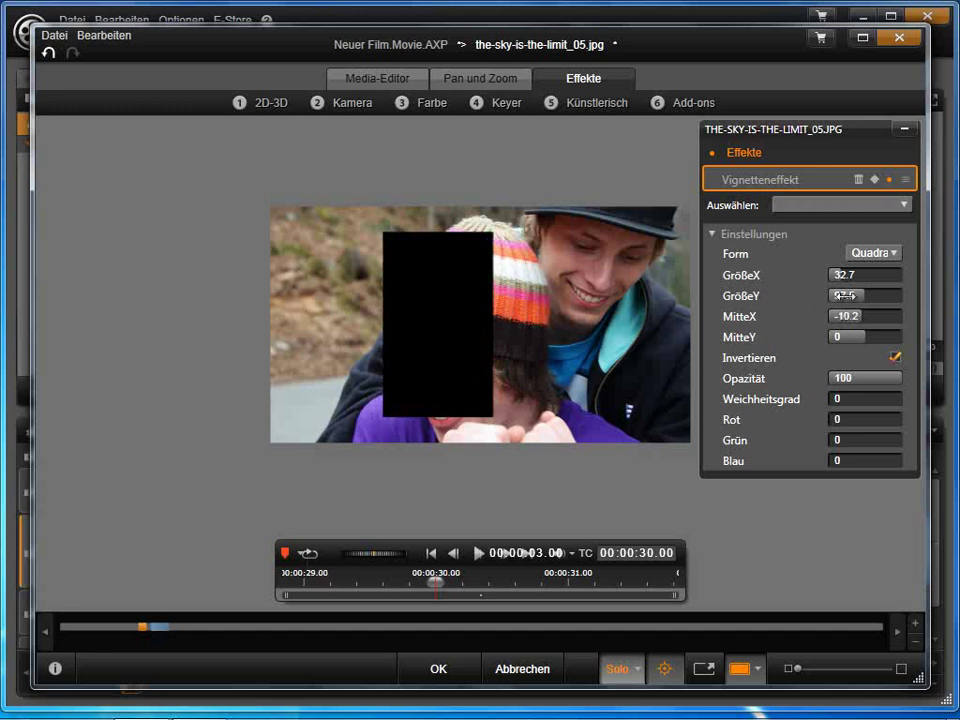
{"action": "left_click_drag", "start_coordinate": [858, 296], "coordinate": [808, 312]}
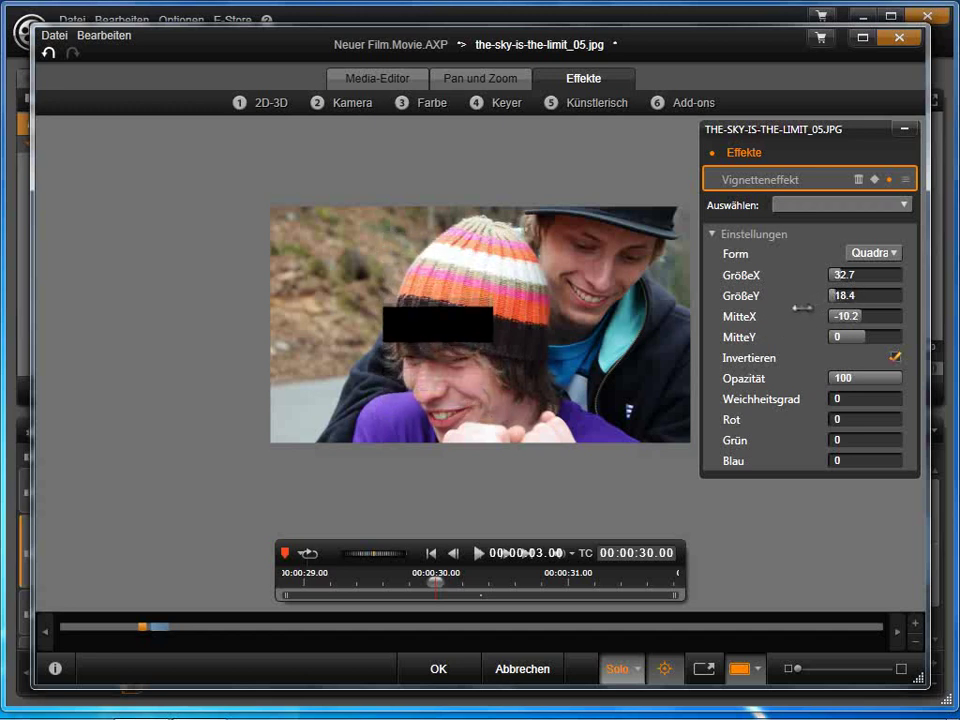
{"action": "left_click_drag", "start_coordinate": [861, 340], "coordinate": [851, 316]}
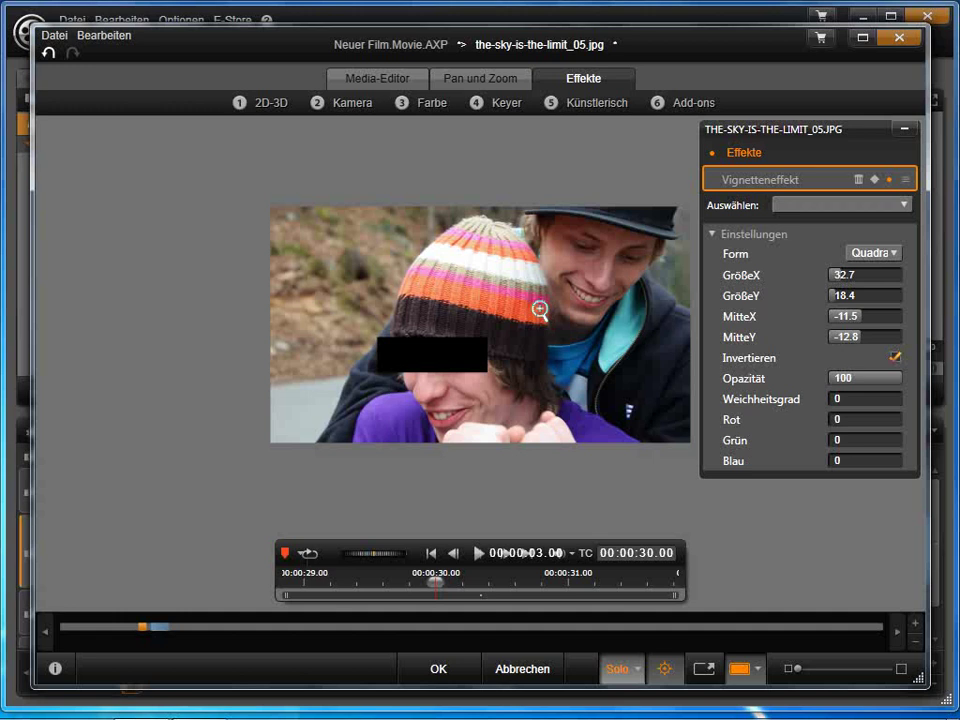
{"action": "left_click", "coordinate": [436, 668]}
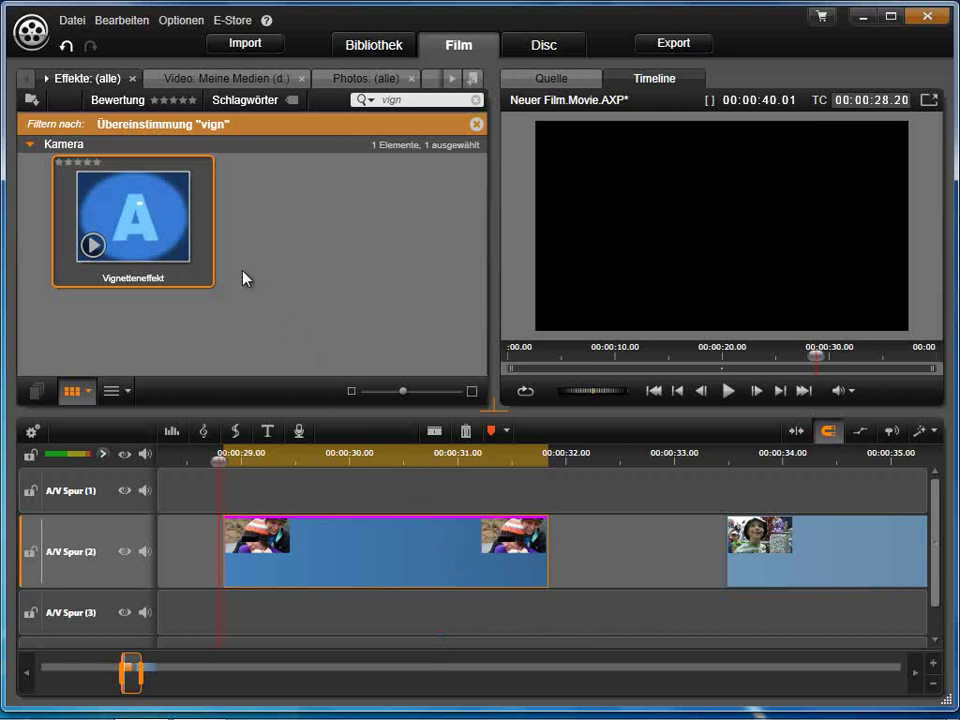
- Add a second Vignetteneffekt to the photo clip, check the first one by toggling it off and on, and select the new one
{"action": "mouse_move", "coordinate": [160, 222]}
{"action": "left_mouse_down"}
{"action": "mouse_move", "coordinate": [321, 407]}
{"action": "mouse_move", "coordinate": [369, 510]}
{"action": "mouse_move", "coordinate": [365, 535]}
{"action": "left_mouse_up"}
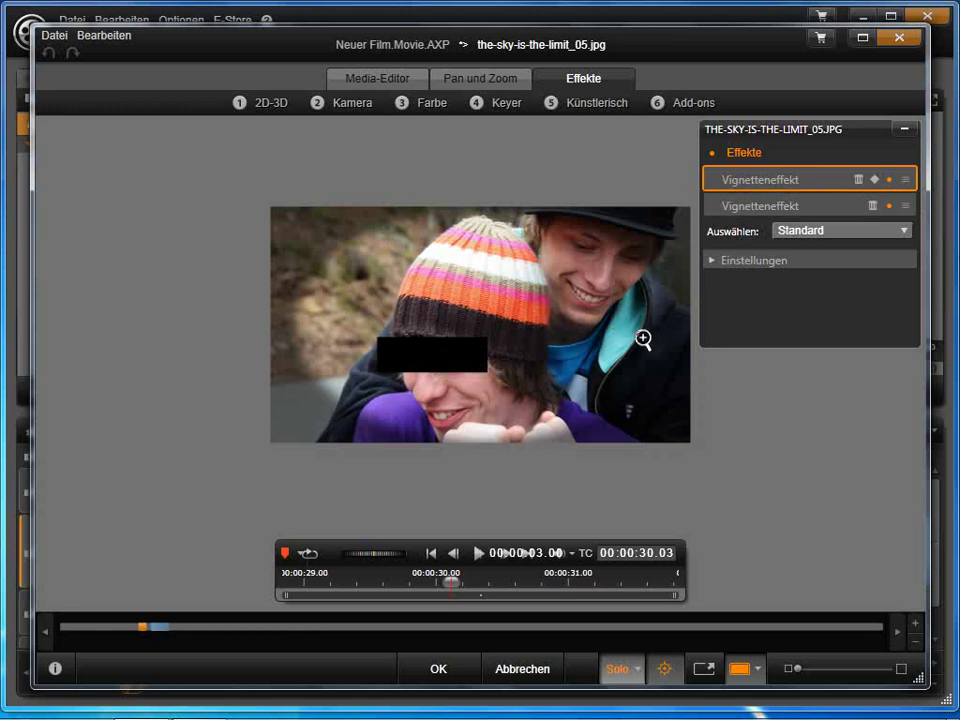
{"action": "left_click", "coordinate": [745, 206]}
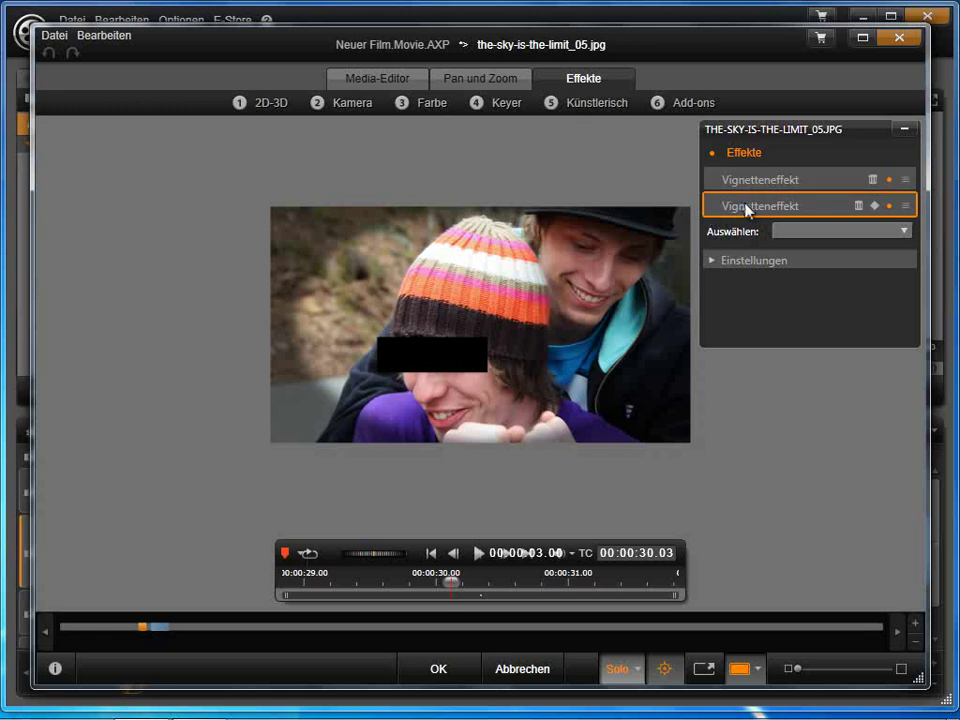
{"action": "left_click", "coordinate": [888, 206]}
{"action": "left_click", "coordinate": [887, 207]}
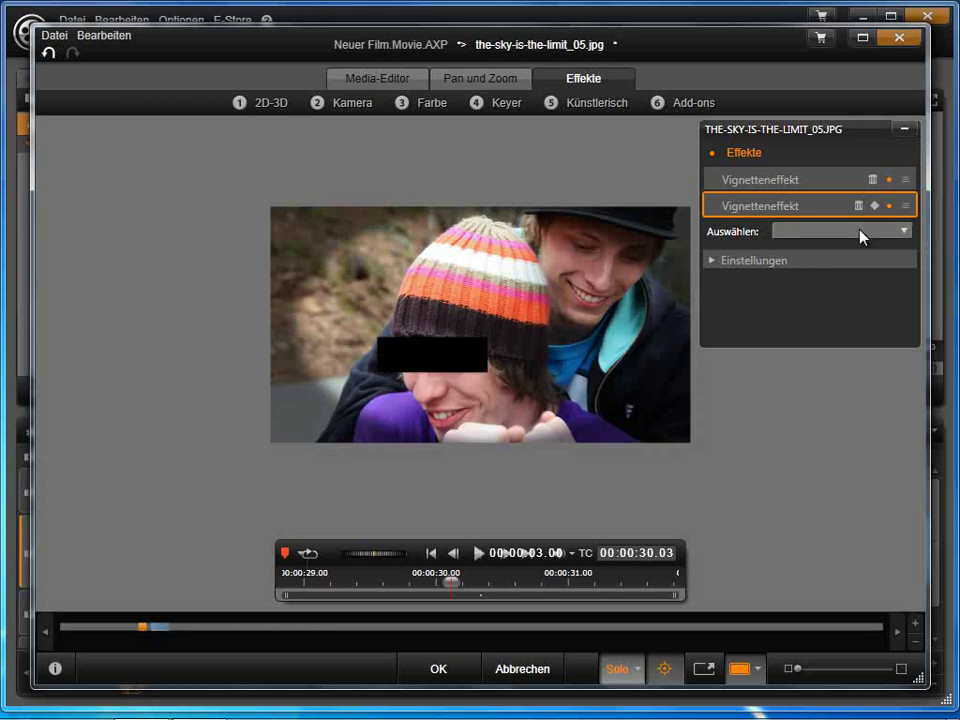
{"action": "left_click", "coordinate": [821, 181]}
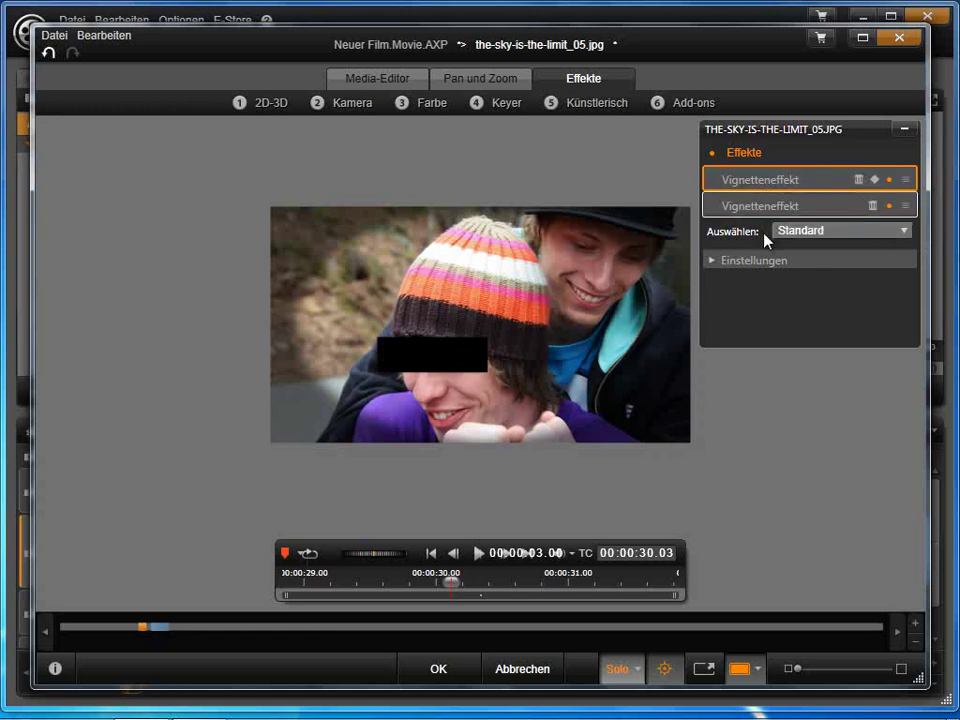
- Invert the second vignette and set its Form to Quadrat, Opazität to 100 and Weichheitsgrad to 0
{"action": "left_click", "coordinate": [712, 261]}
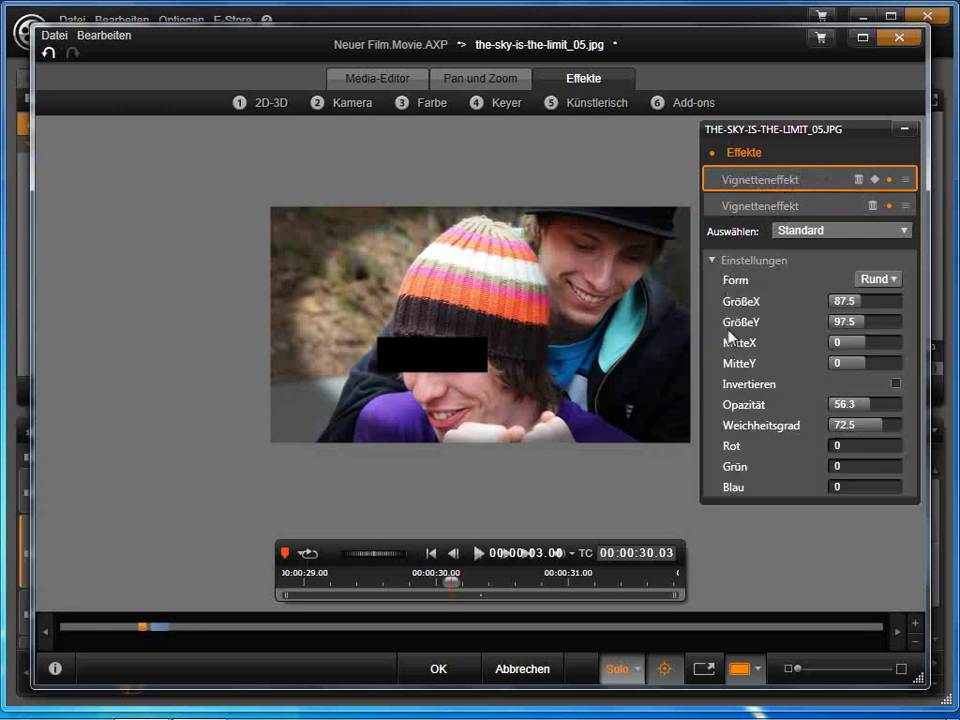
{"action": "left_click", "coordinate": [895, 384]}
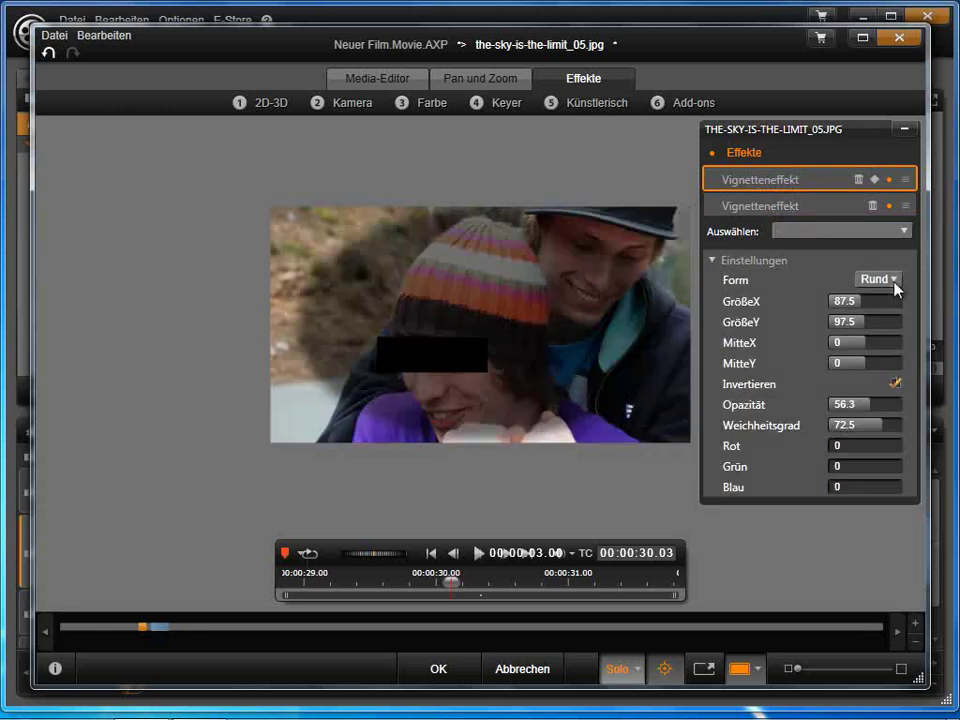
{"action": "left_click", "coordinate": [893, 281]}
{"action": "left_click", "coordinate": [880, 315]}
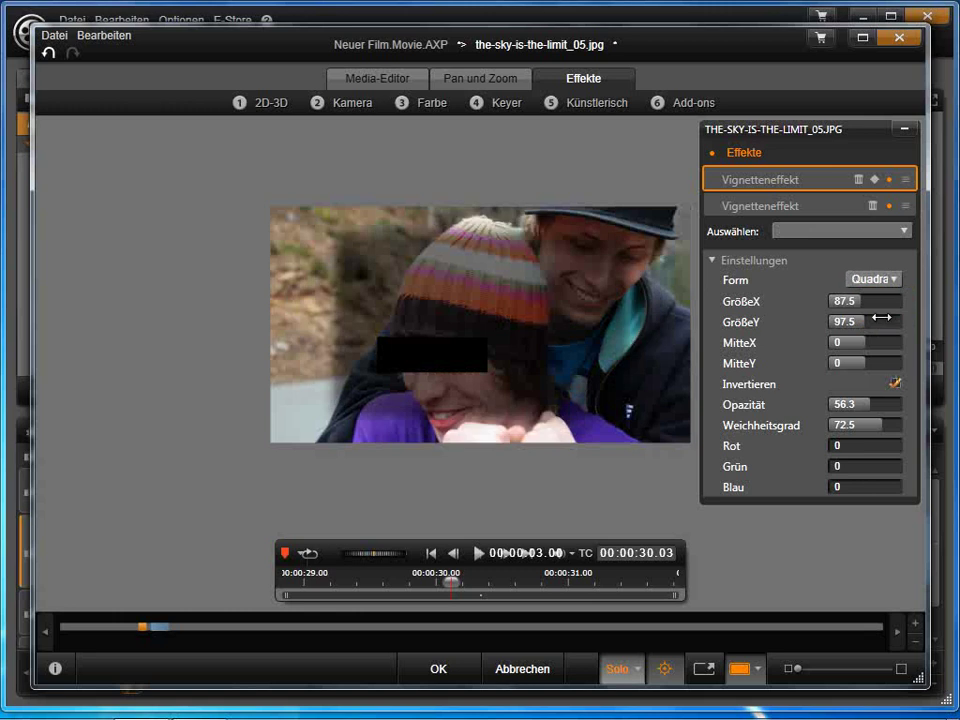
{"action": "left_click_drag", "start_coordinate": [866, 405], "coordinate": [942, 408]}
{"action": "left_click_drag", "start_coordinate": [880, 425], "coordinate": [762, 430]}
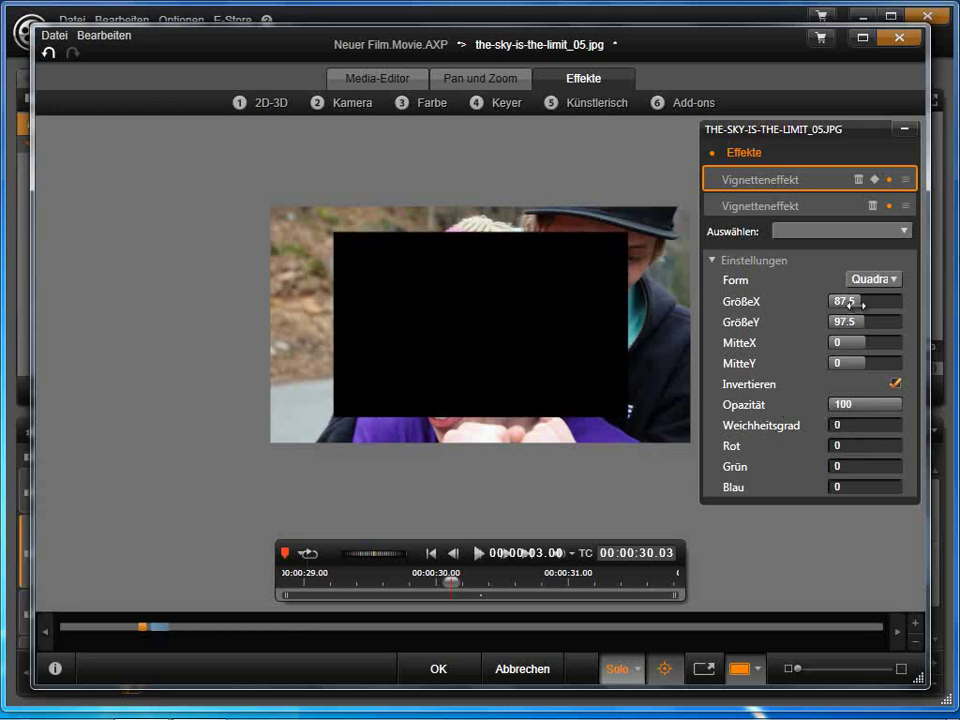
- Place the second bar over the rear person's eyes with GrößeX 33.9, GrößeY 21, MitteX 29.3 and MitteY 28.1, and accept the effect
{"action": "left_click_drag", "start_coordinate": [862, 304], "coordinate": [831, 301]}
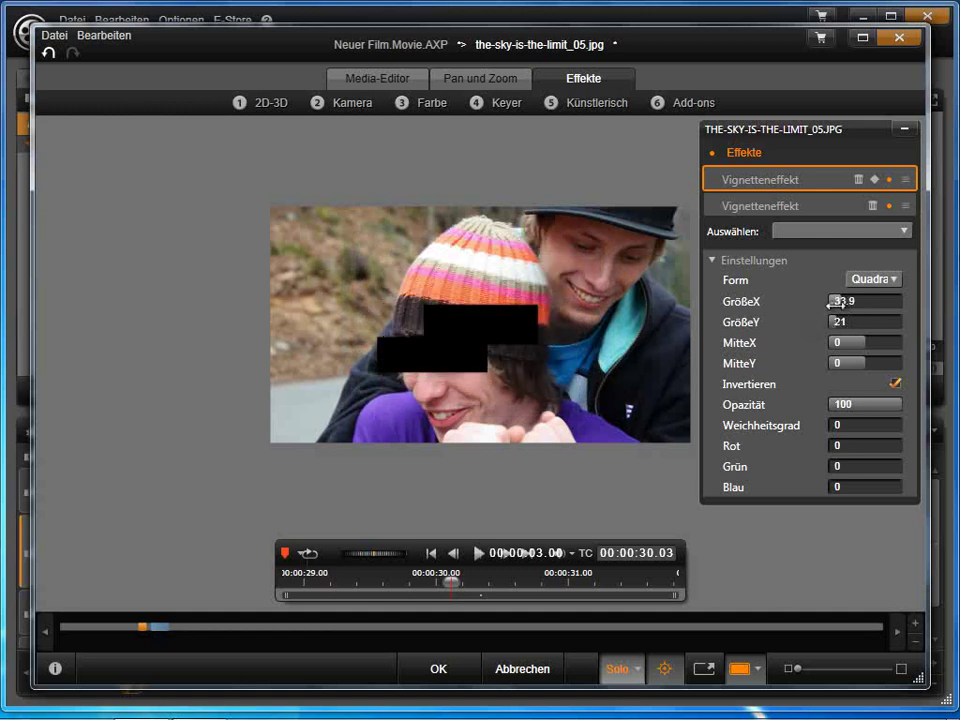
{"action": "left_click_drag", "start_coordinate": [861, 342], "coordinate": [876, 363]}
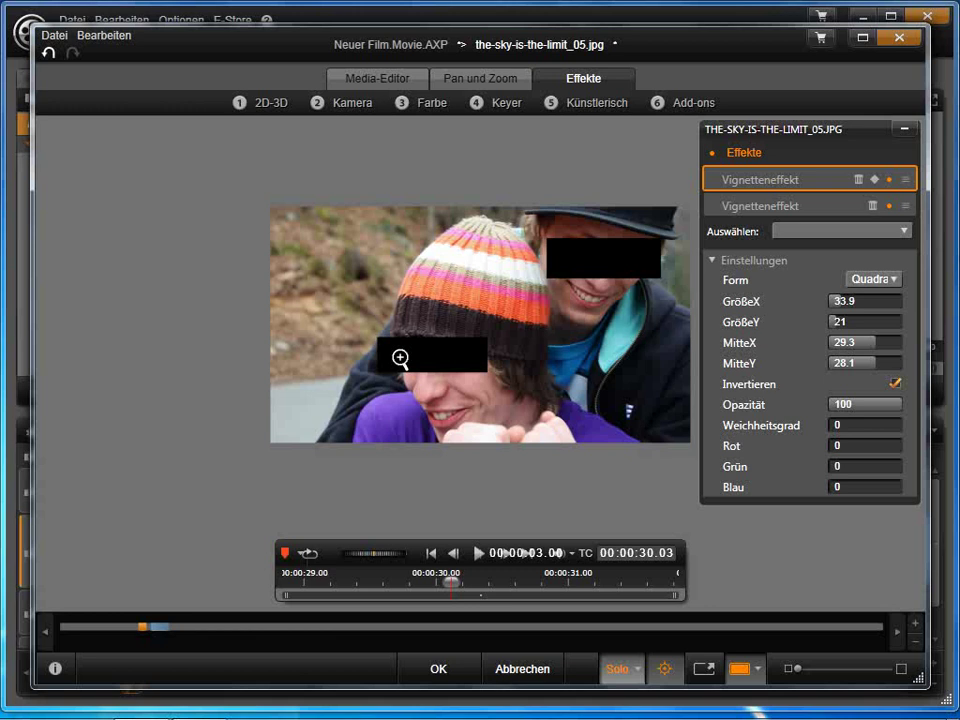
{"action": "left_click", "coordinate": [452, 669]}
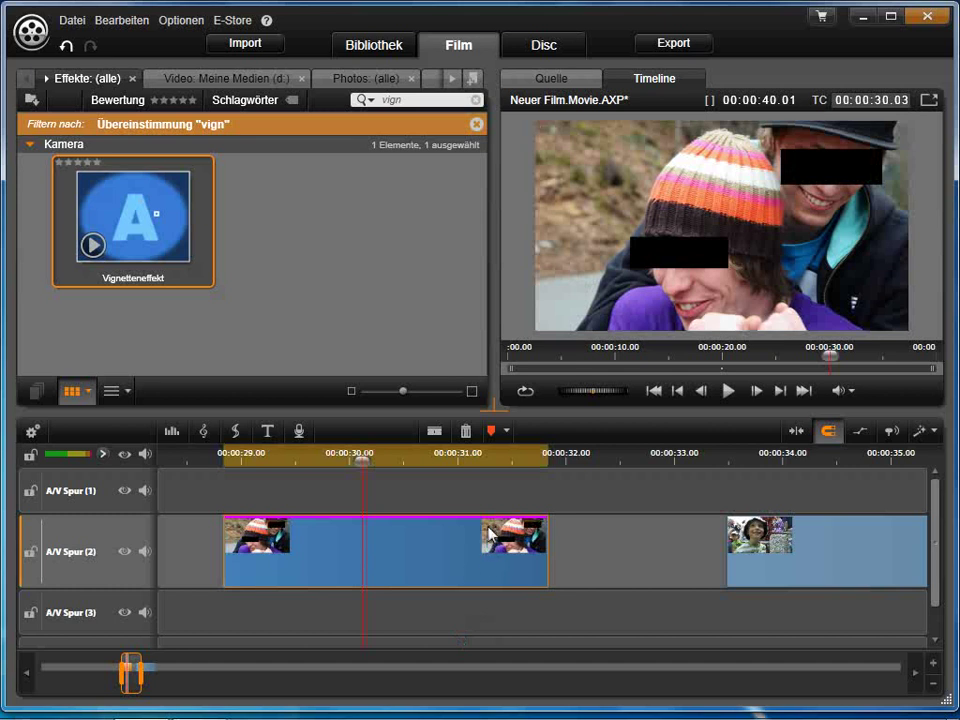
- Move the photo clip slightly later on A/V Spur (2) and scrub through it to check both bars
{"action": "mouse_move", "coordinate": [379, 553]}
{"action": "left_mouse_down"}
{"action": "mouse_move", "coordinate": [476, 540]}
{"action": "mouse_move", "coordinate": [382, 546]}
{"action": "left_mouse_up"}
{"action": "left_click_drag", "start_coordinate": [358, 460], "coordinate": [427, 458]}
{"action": "mouse_move", "coordinate": [413, 536]}
{"action": "left_mouse_down"}
{"action": "mouse_move", "coordinate": [446, 542]}
{"action": "mouse_move", "coordinate": [414, 540]}
{"action": "left_mouse_up"}
{"action": "left_click", "coordinate": [423, 458]}
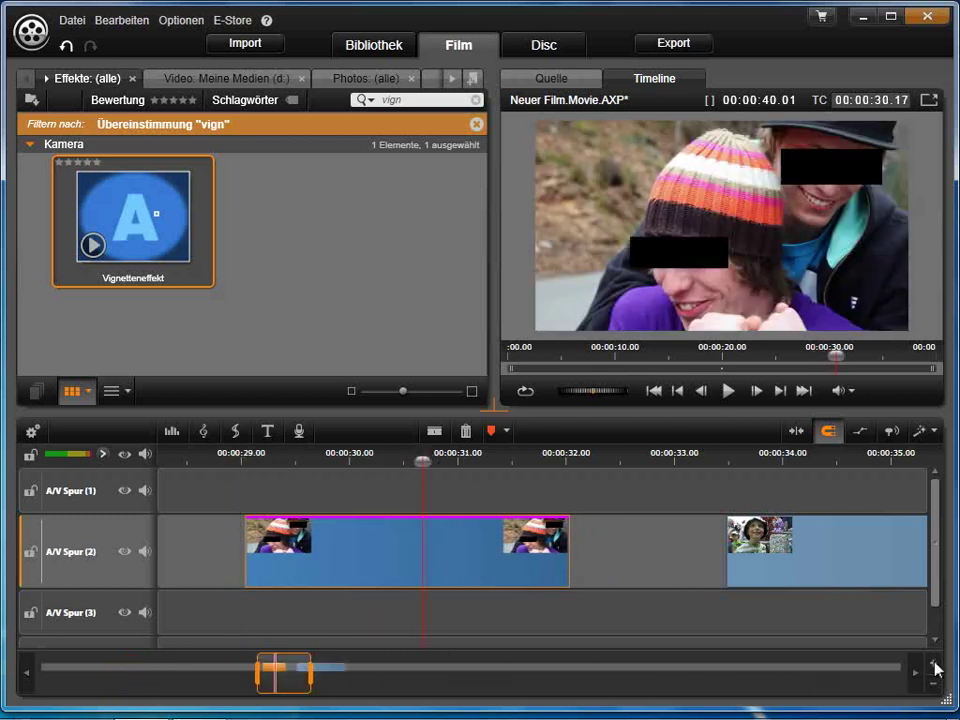
- Apply the Vignetteneffekt to the 00005.mts video clip on A/V Spur (2) and open it in the effects editor
{"action": "left_click_drag", "start_coordinate": [456, 677], "coordinate": [517, 671]}
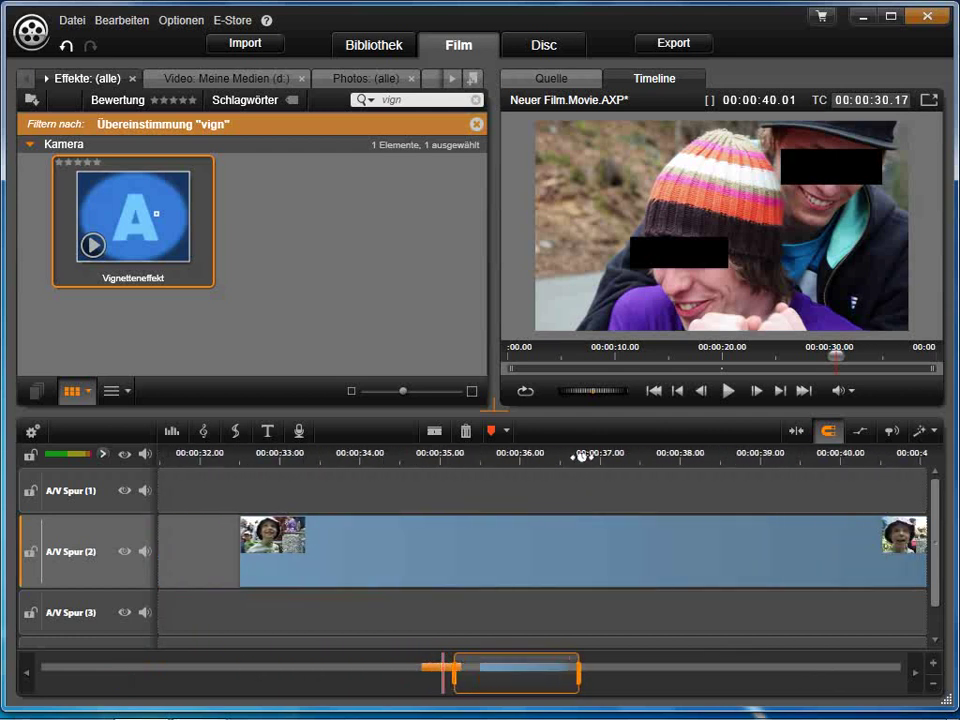
{"action": "key", "text": "minus"}
{"action": "left_click_drag", "start_coordinate": [525, 455], "coordinate": [562, 503]}
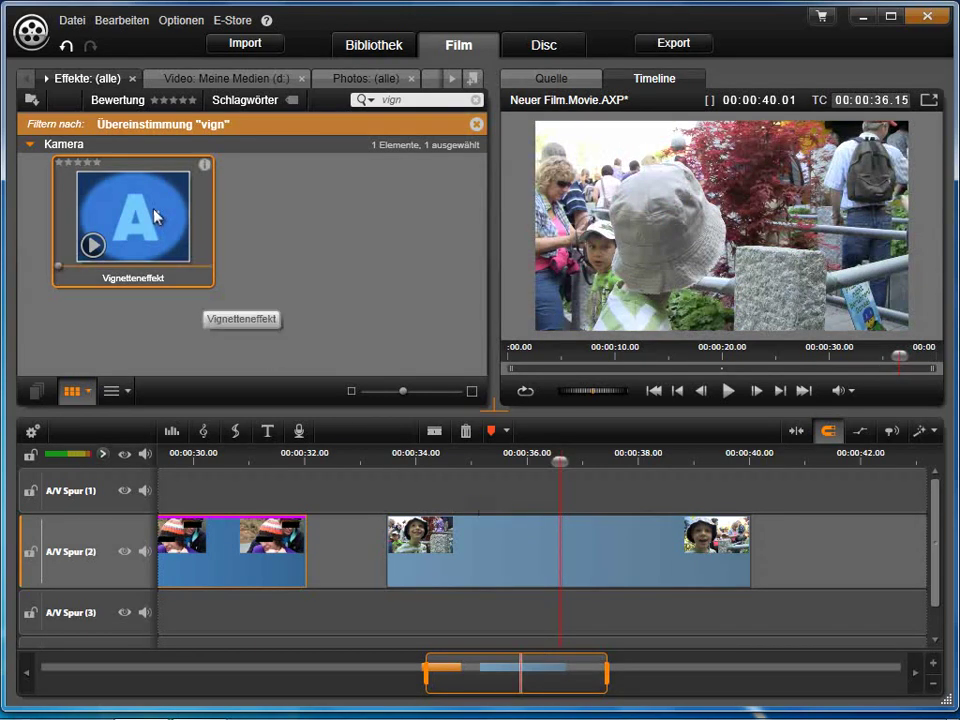
{"action": "left_click_drag", "start_coordinate": [137, 225], "coordinate": [449, 540]}
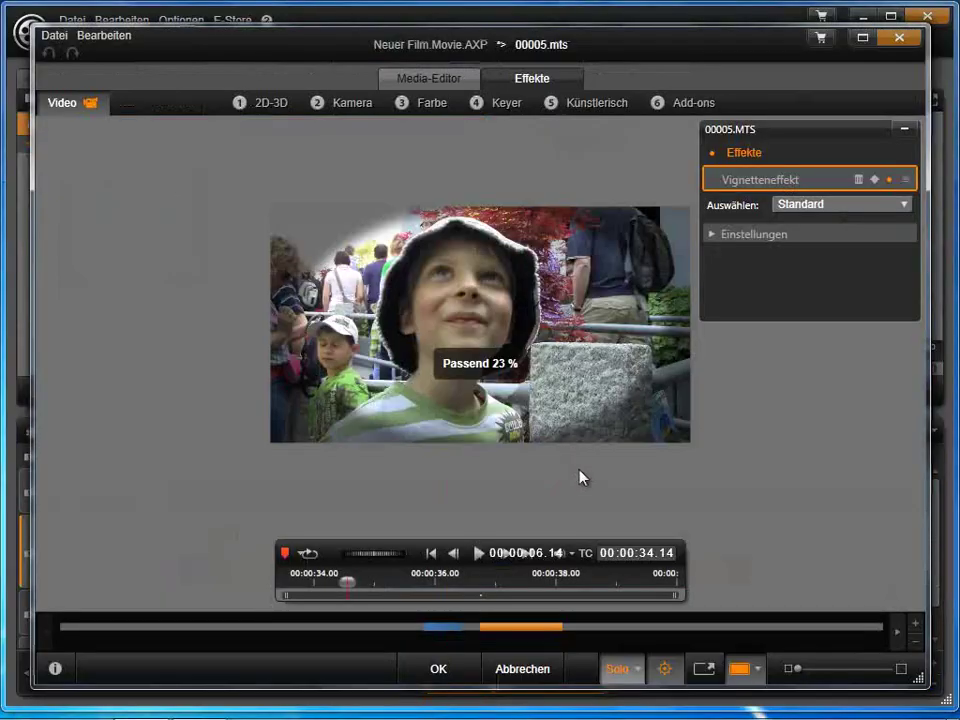
- Set the vignette's Form to Quadrat, Opazität to 99.4 and Weichheitsgrad to 0, and invert it
{"action": "left_click", "coordinate": [714, 241]}
{"action": "left_click", "coordinate": [878, 256]}
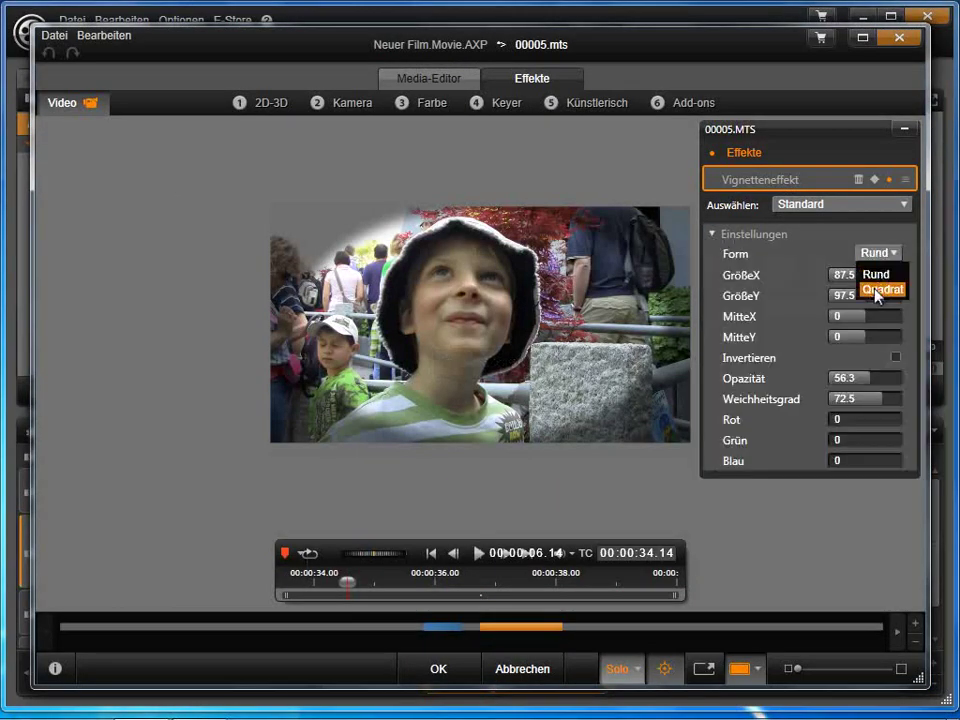
{"action": "left_click", "coordinate": [880, 287]}
{"action": "left_click_drag", "start_coordinate": [866, 381], "coordinate": [766, 409]}
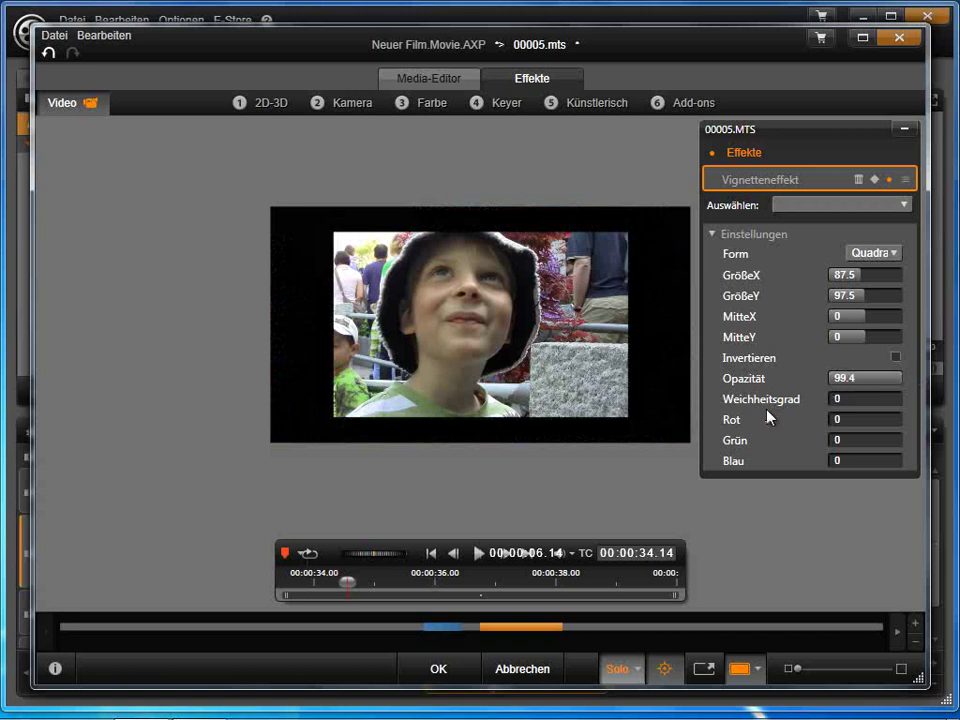
{"action": "left_click", "coordinate": [895, 357]}
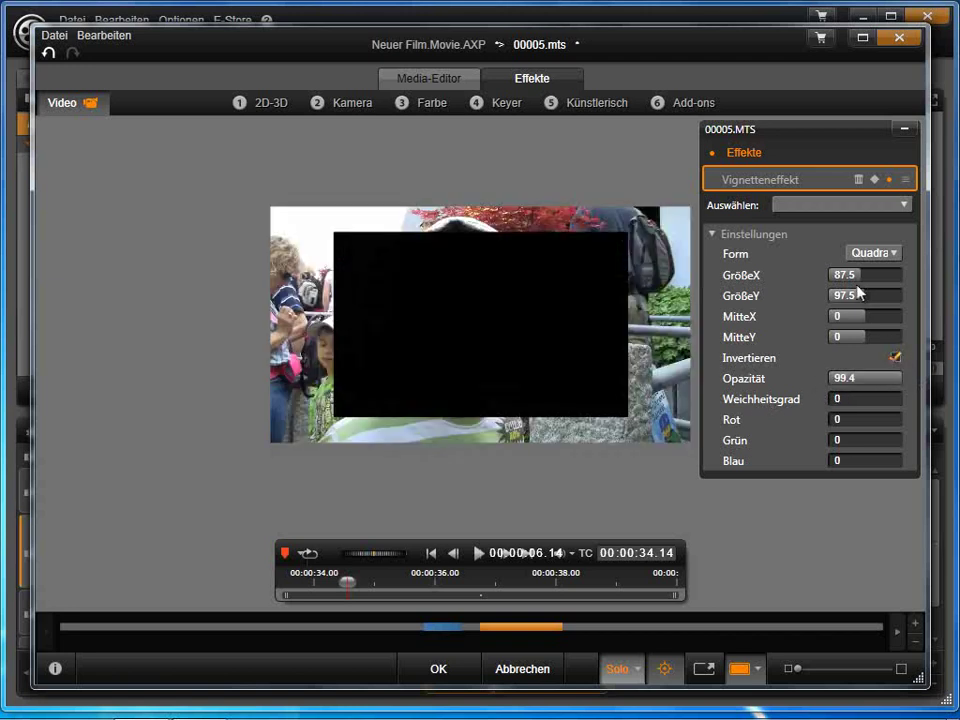
- Place the bar over the boy's eyes with GrößeX 42.9, GrößeY 29.9, MitteX -5.1 and MitteY 17.9, and scrub the clip to check it
{"action": "left_click_drag", "start_coordinate": [861, 276], "coordinate": [835, 274]}
{"action": "left_click_drag", "start_coordinate": [857, 316], "coordinate": [874, 336]}
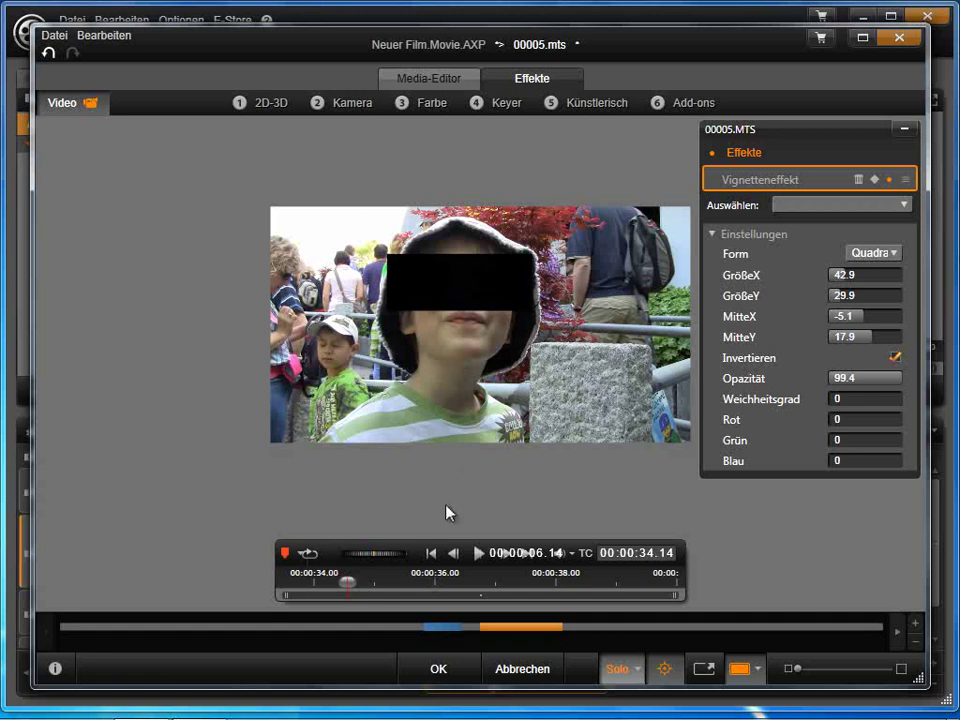
{"action": "left_click_drag", "start_coordinate": [343, 583], "coordinate": [605, 587]}
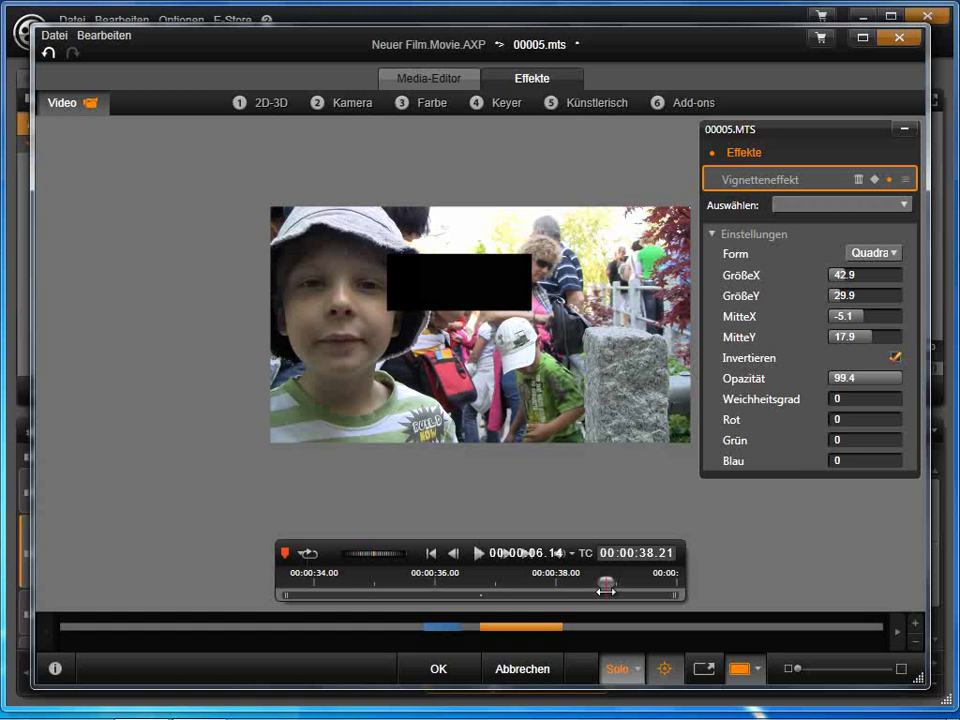
{"action": "left_click_drag", "start_coordinate": [606, 591], "coordinate": [437, 582]}
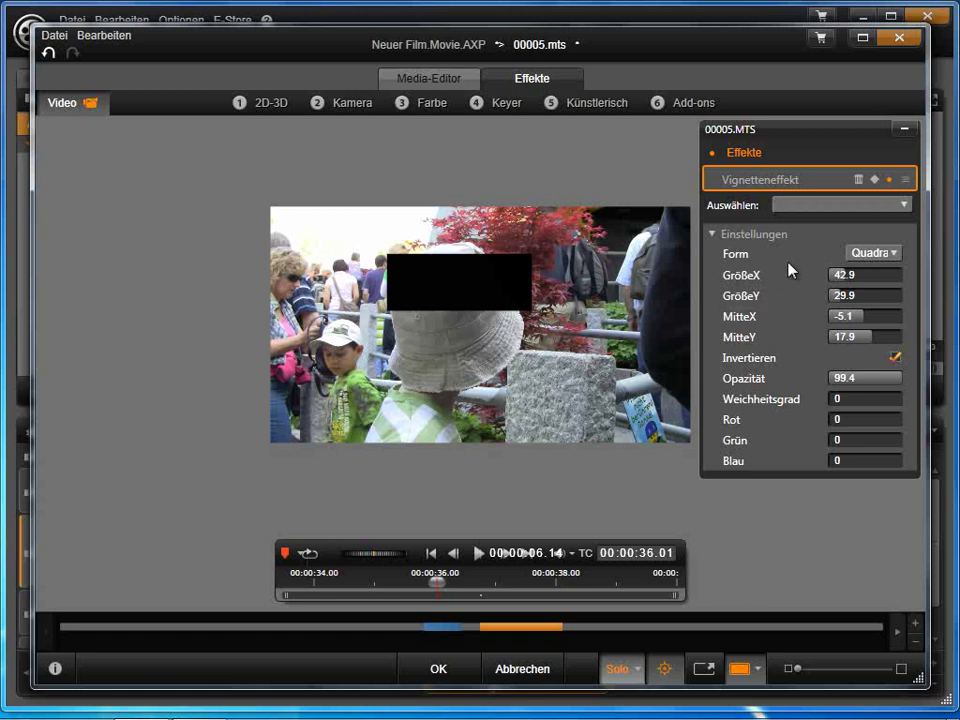
- Enable keyframing for the Vignetteneffekt, shift the keyframe at 00:00:36.01 to the clip's end and return to the clip's start
{"action": "left_click", "coordinate": [874, 179]}
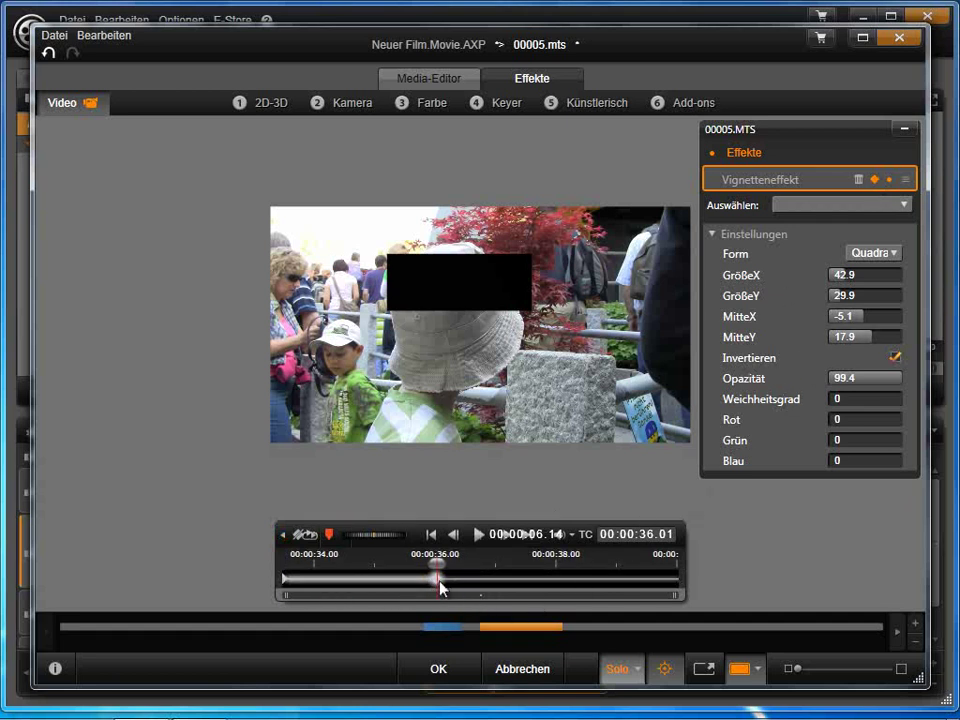
{"action": "key", "text": "space"}
{"action": "key", "text": "space"}
{"action": "left_click", "coordinate": [437, 584]}
{"action": "left_click_drag", "start_coordinate": [437, 580], "coordinate": [539, 588]}
{"action": "left_click_drag", "start_coordinate": [634, 586], "coordinate": [281, 554]}
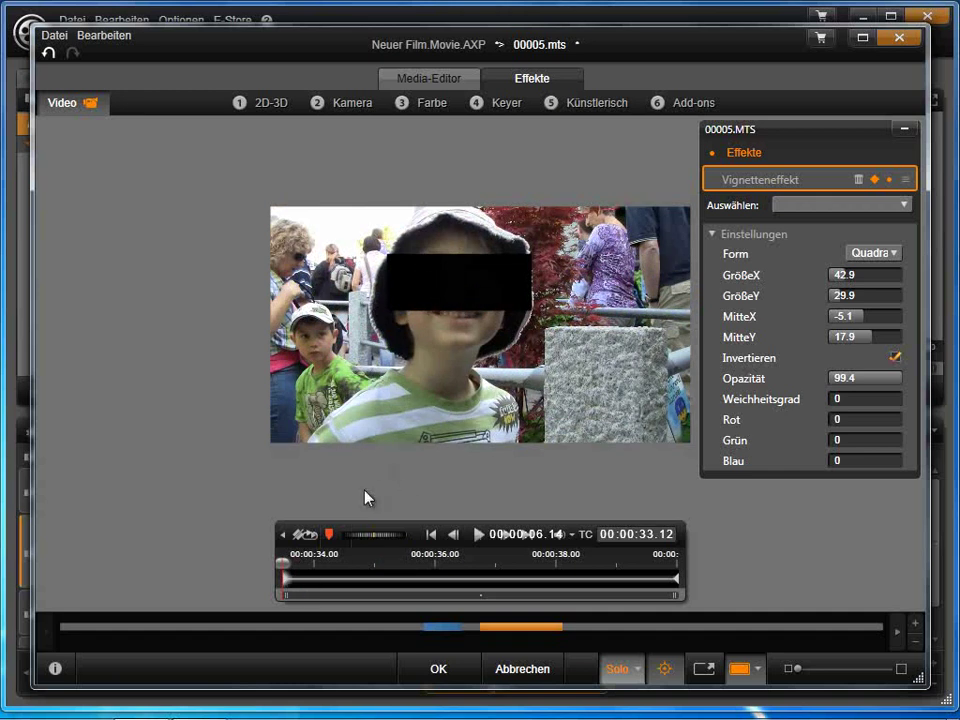
- Add a keyframe at 00:00:38.04 with MitteX -33.1 and play the clip from the start to check the bar's movement
{"action": "left_click_drag", "start_coordinate": [280, 562], "coordinate": [565, 562]}
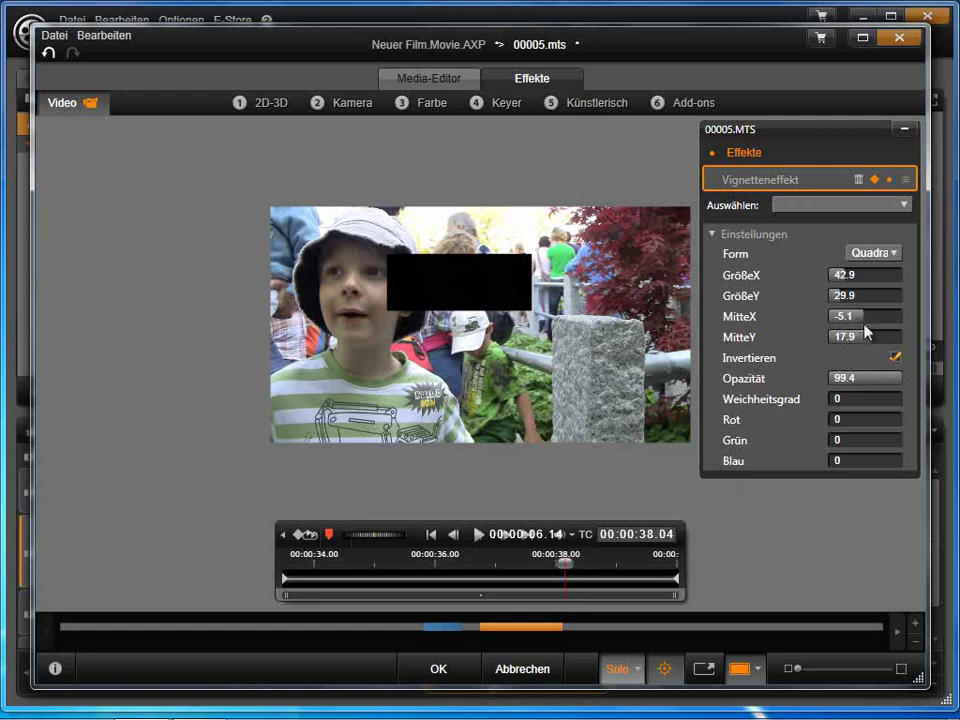
{"action": "left_click_drag", "start_coordinate": [863, 318], "coordinate": [839, 316]}
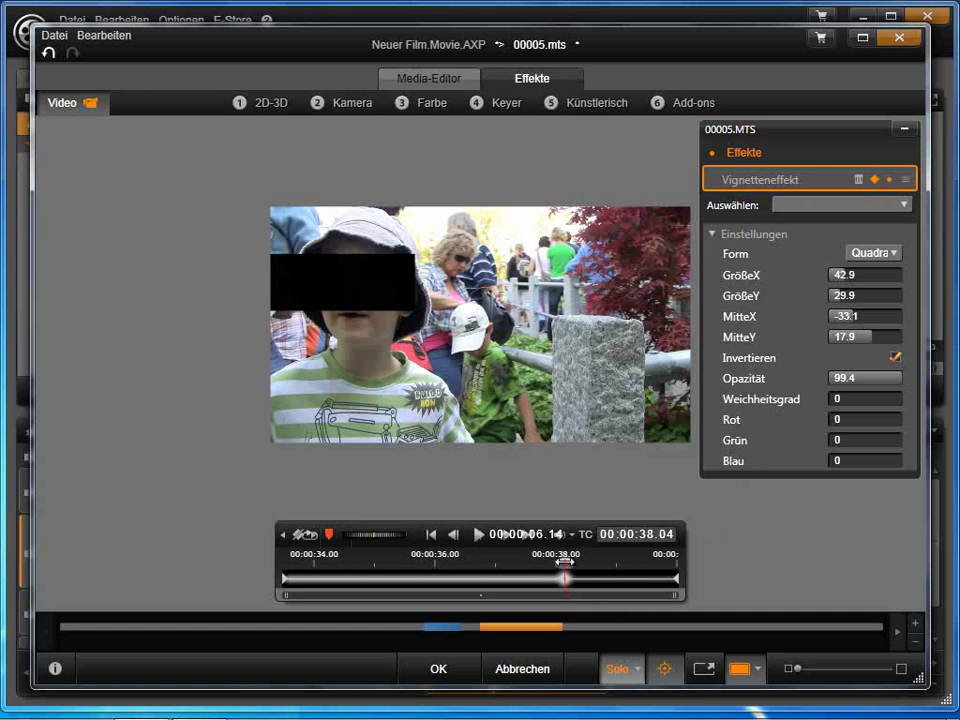
{"action": "left_click", "coordinate": [432, 538]}
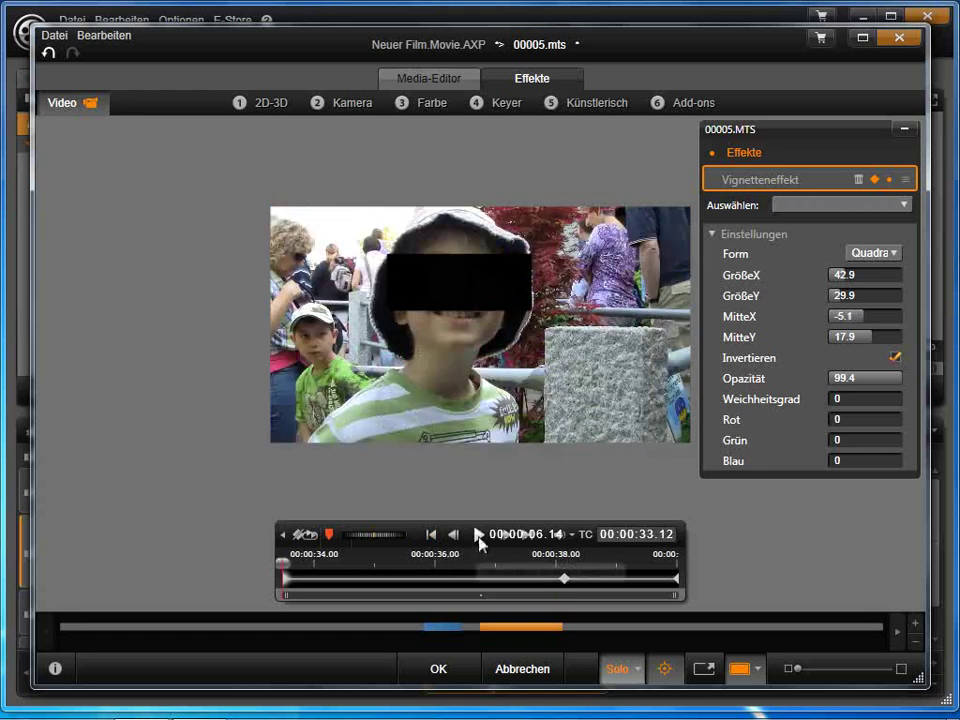
{"action": "left_click", "coordinate": [479, 538]}
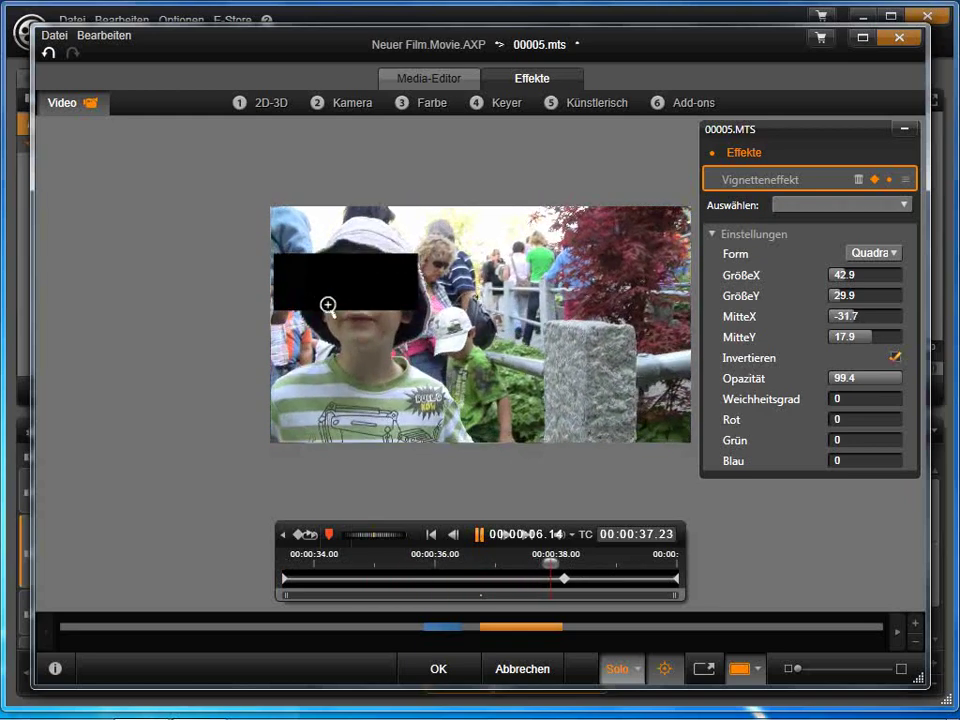
{"action": "left_click", "coordinate": [479, 538]}
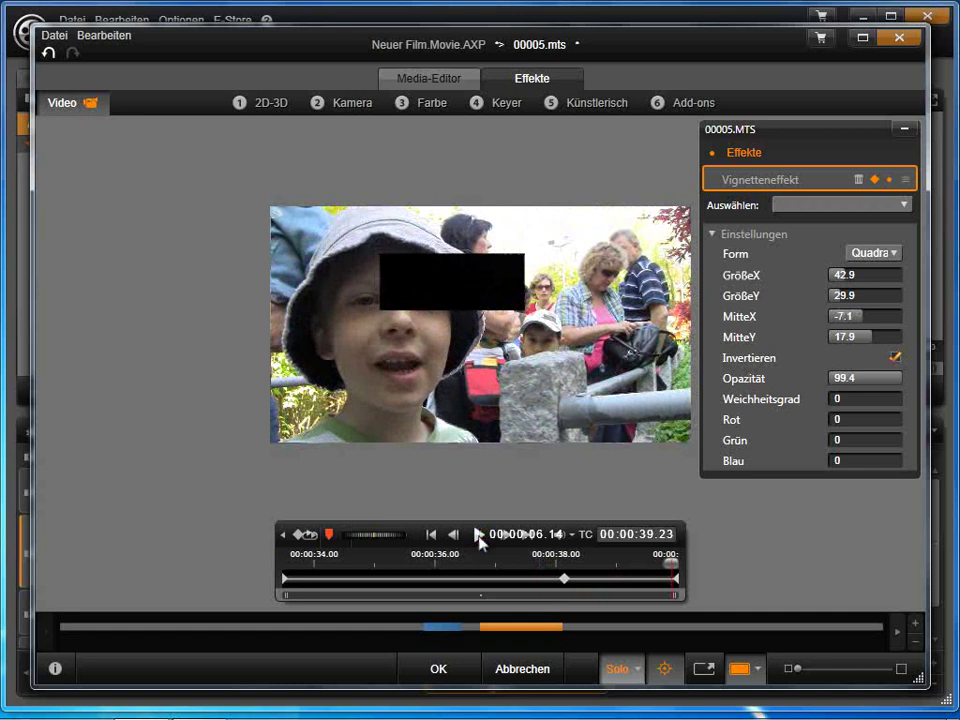
- Compare the bar at the first and 00:00:38.04 keyframes, and add a keyframe at 00:00:33.23 with MitteX -3.9 and MitteY 21.7
{"action": "left_click", "coordinate": [565, 579]}
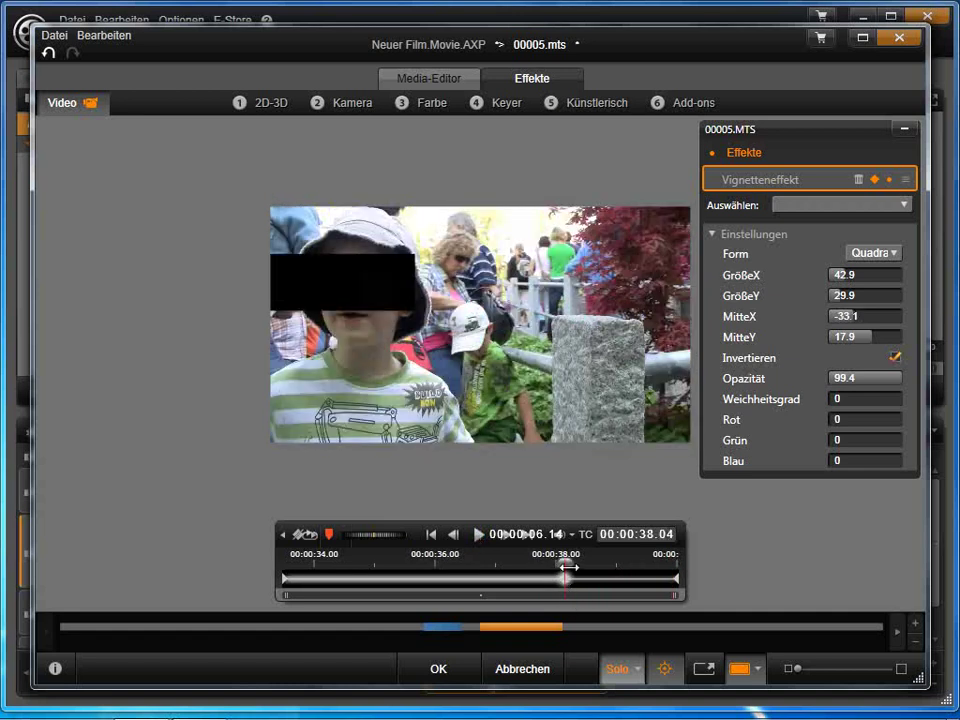
{"action": "left_click_drag", "start_coordinate": [567, 563], "coordinate": [278, 556]}
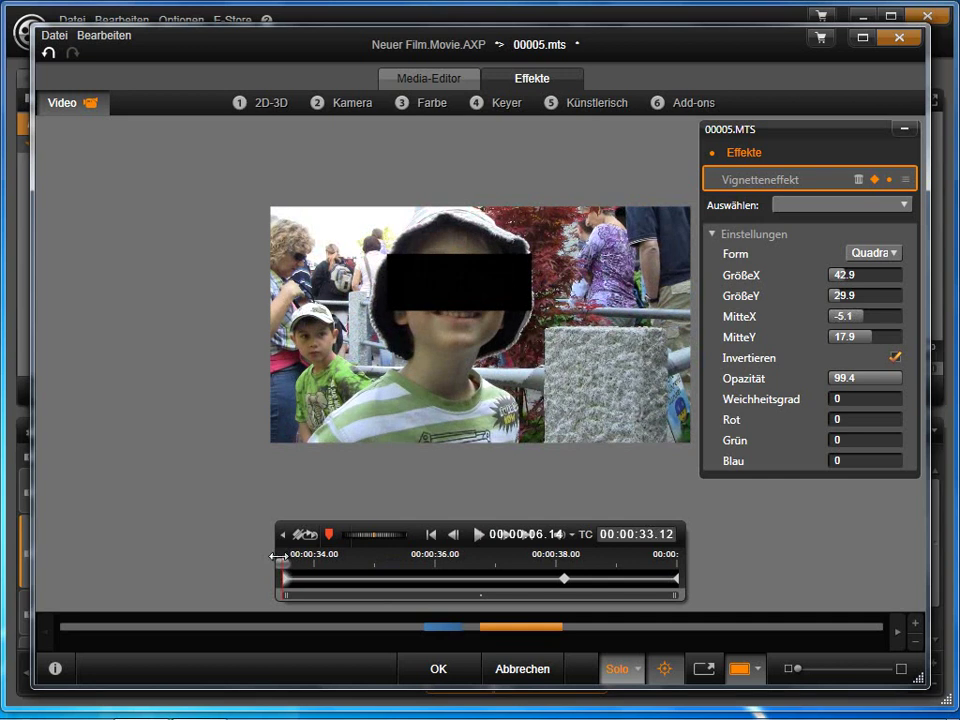
{"action": "left_click", "coordinate": [563, 579]}
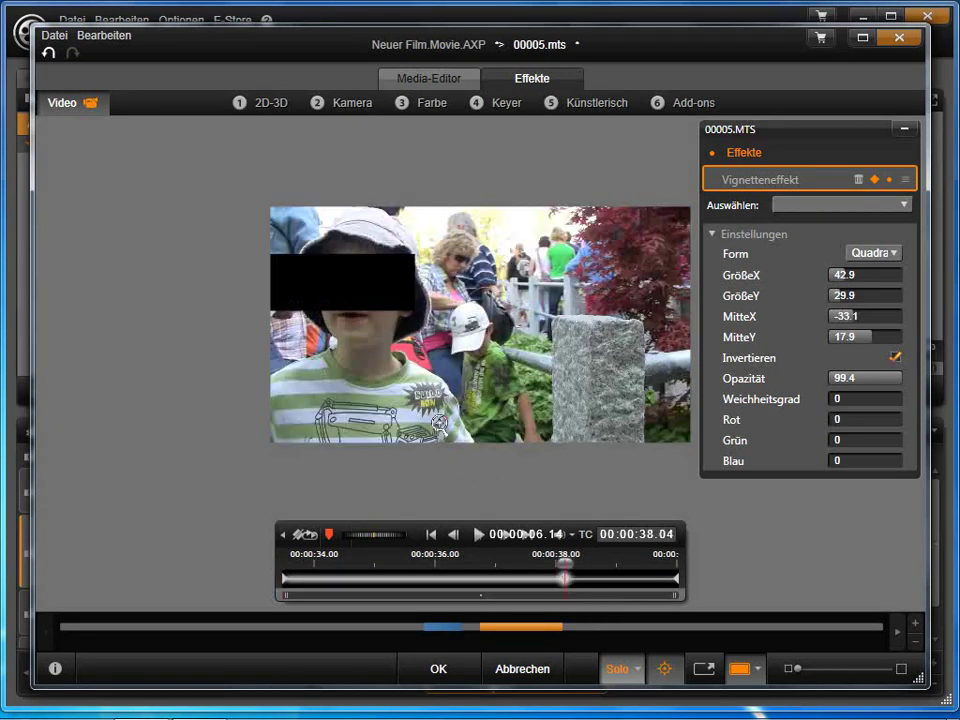
{"action": "left_click", "coordinate": [285, 586]}
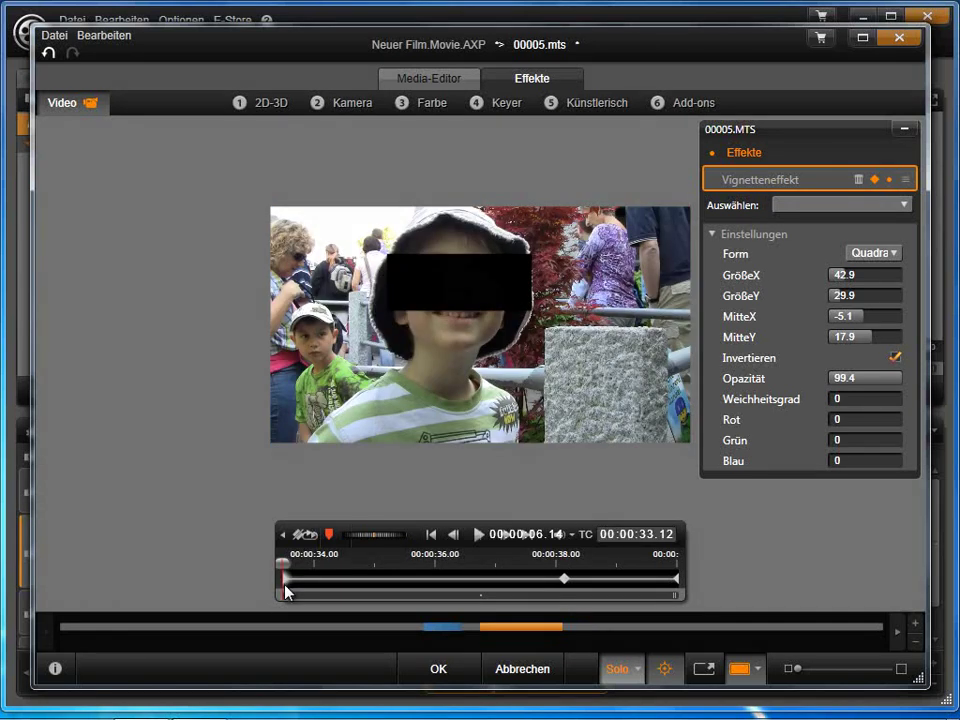
{"action": "left_click_drag", "start_coordinate": [286, 563], "coordinate": [308, 563]}
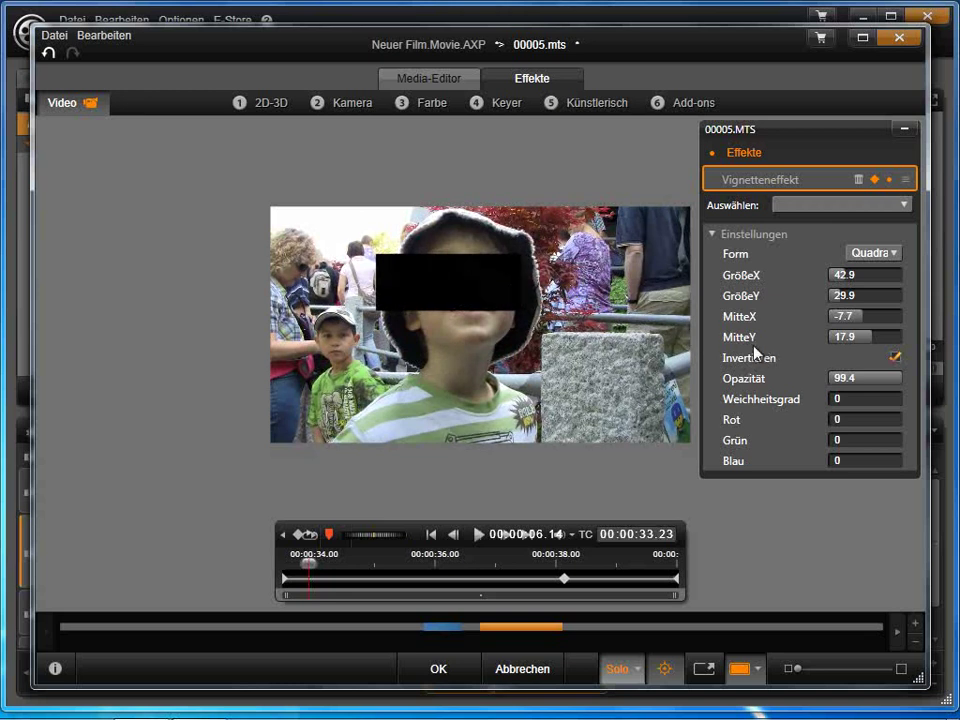
{"action": "left_click_drag", "start_coordinate": [875, 337], "coordinate": [880, 315]}
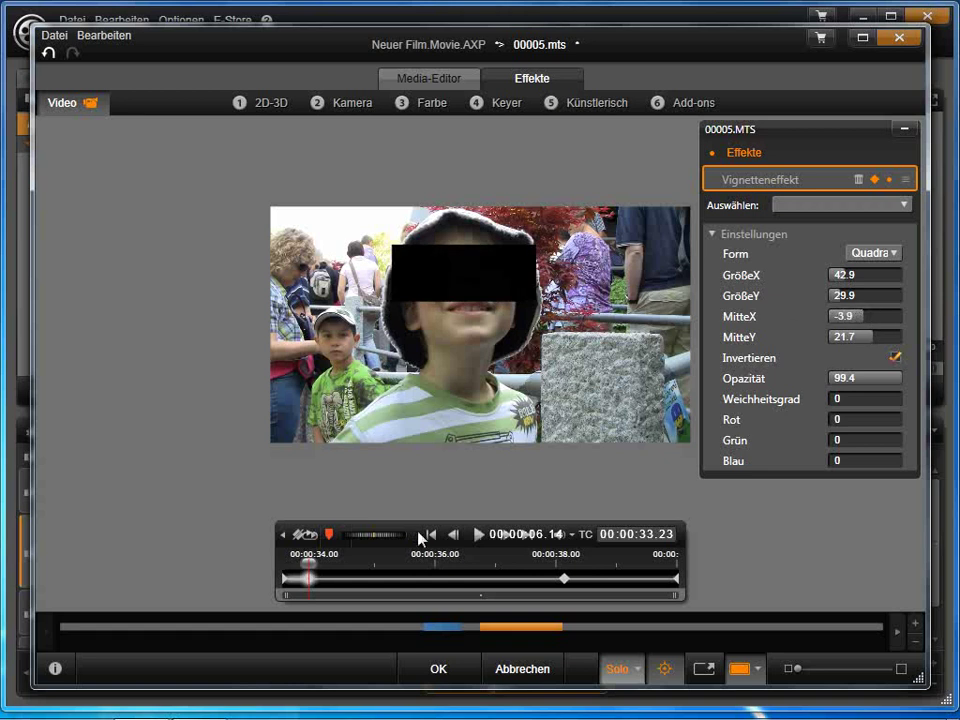
- Add keyframes at 00:00:34.08 with MitteX 2.2 and MitteY 20, and at 00:00:34.17 with MitteX -7.5
{"action": "left_click_drag", "start_coordinate": [309, 563], "coordinate": [333, 563]}
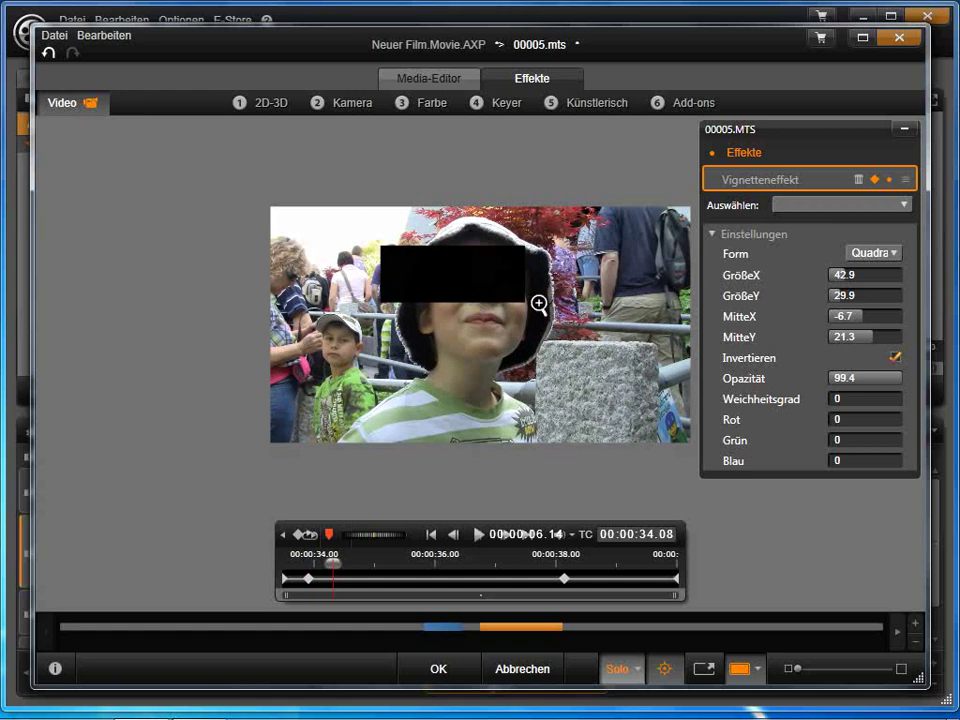
{"action": "left_click_drag", "start_coordinate": [869, 320], "coordinate": [866, 336]}
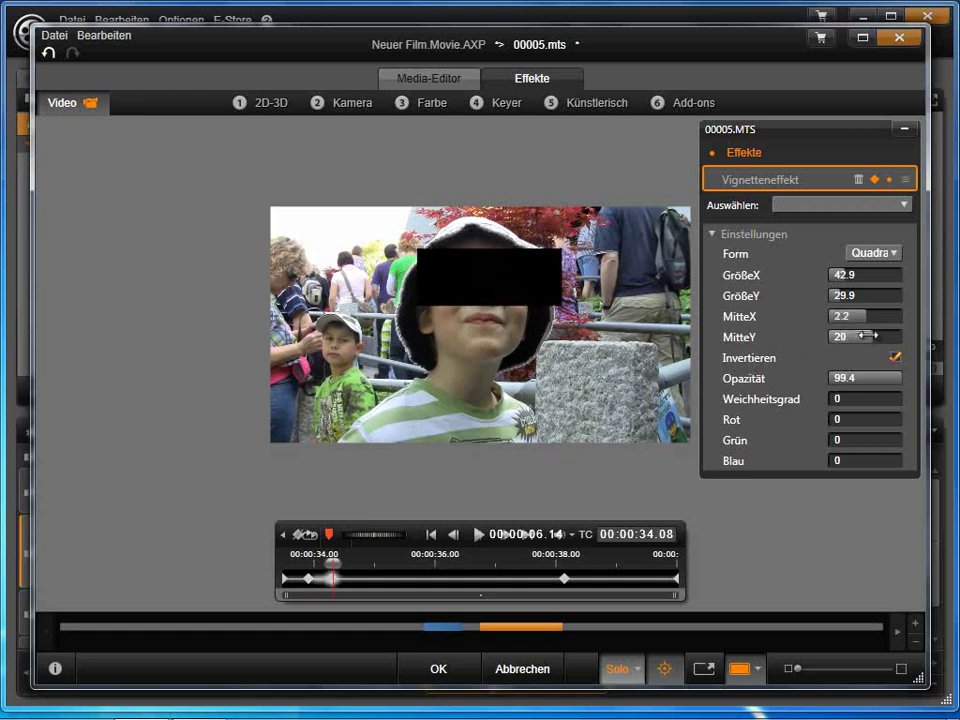
{"action": "left_click_drag", "start_coordinate": [333, 561], "coordinate": [355, 563]}
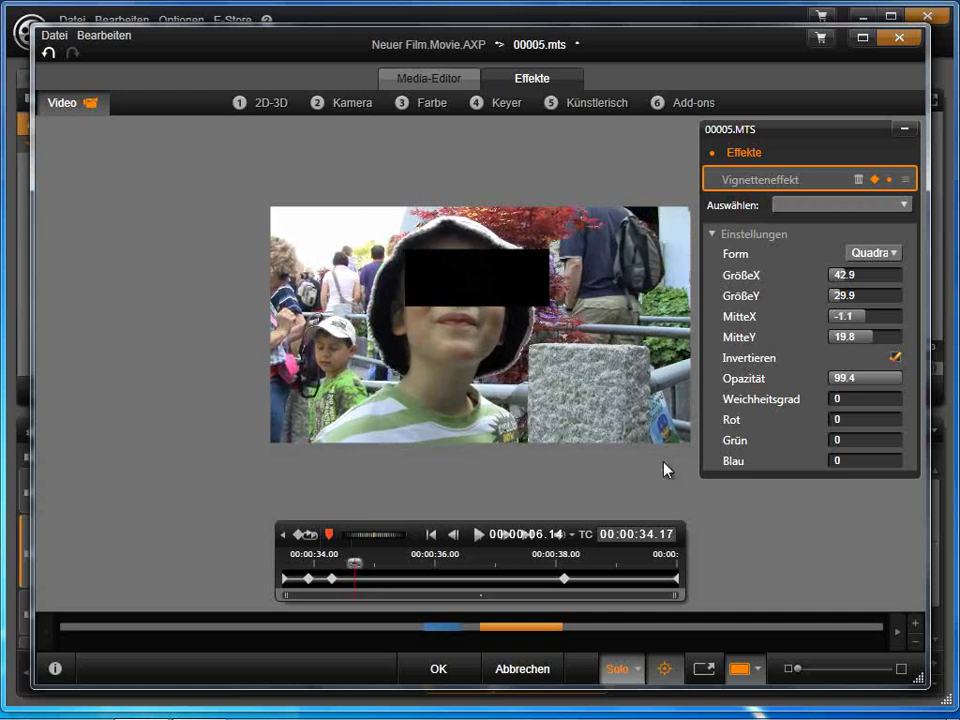
{"action": "left_click_drag", "start_coordinate": [866, 317], "coordinate": [855, 318]}
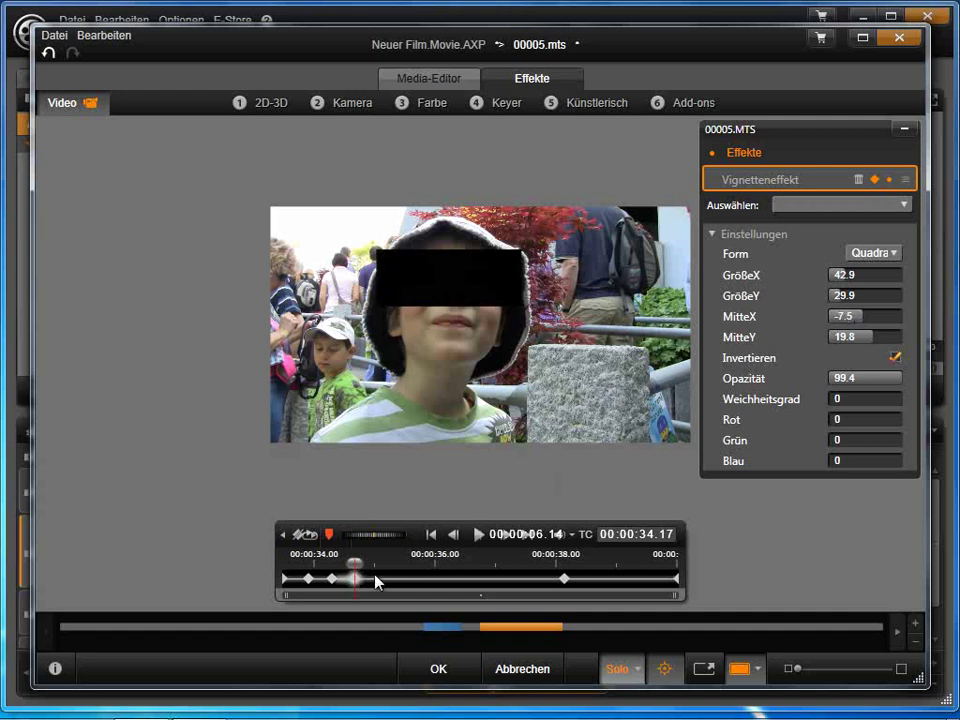
- Reposition the bar over the boy's eyes at 00:00:35.03, and at 00:00:35.10 with MitteX -6.2 and MitteY 15.9
{"action": "left_click_drag", "start_coordinate": [357, 563], "coordinate": [381, 567]}
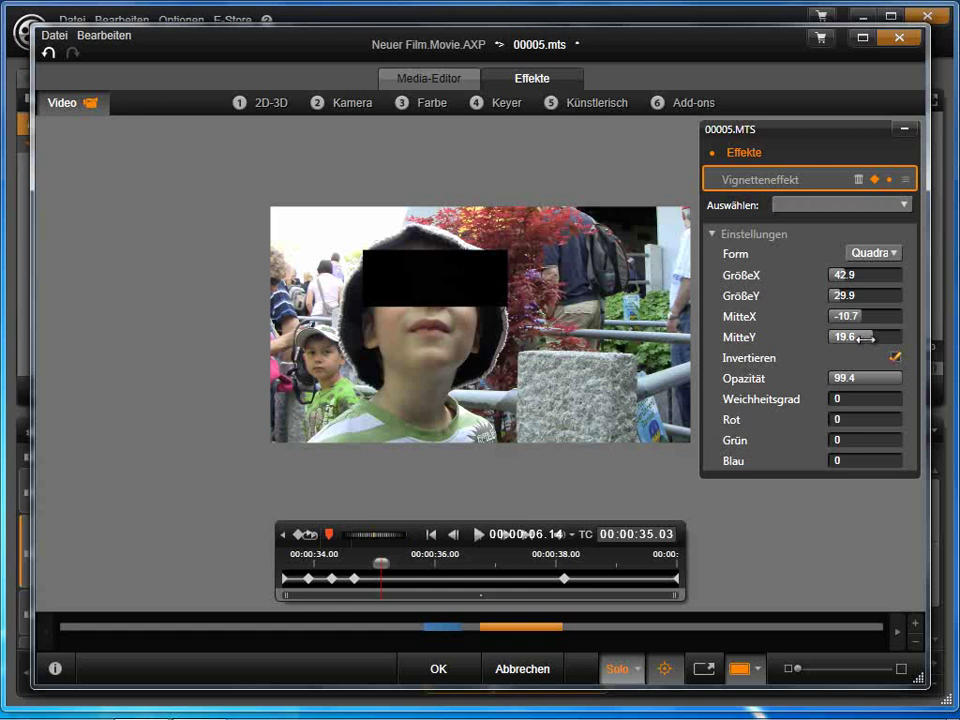
{"action": "mouse_move", "coordinate": [866, 338]}
{"action": "left_mouse_down"}
{"action": "mouse_move", "coordinate": [870, 315]}
{"action": "mouse_move", "coordinate": [862, 316]}
{"action": "left_mouse_up"}
{"action": "left_click_drag", "start_coordinate": [381, 566], "coordinate": [407, 566]}
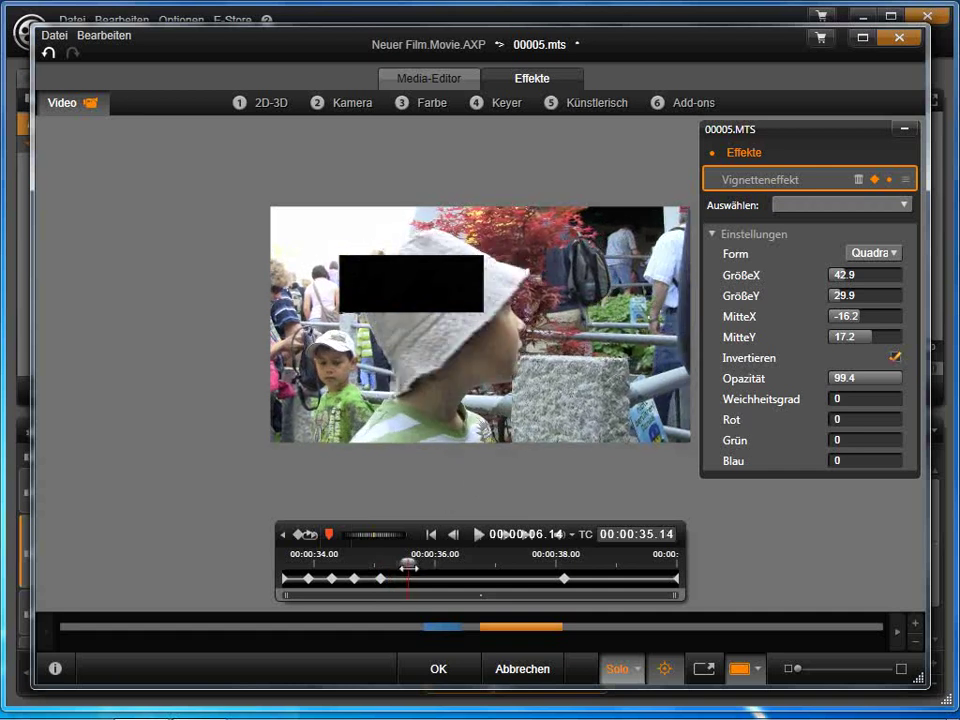
{"action": "left_click_drag", "start_coordinate": [407, 566], "coordinate": [398, 566]}
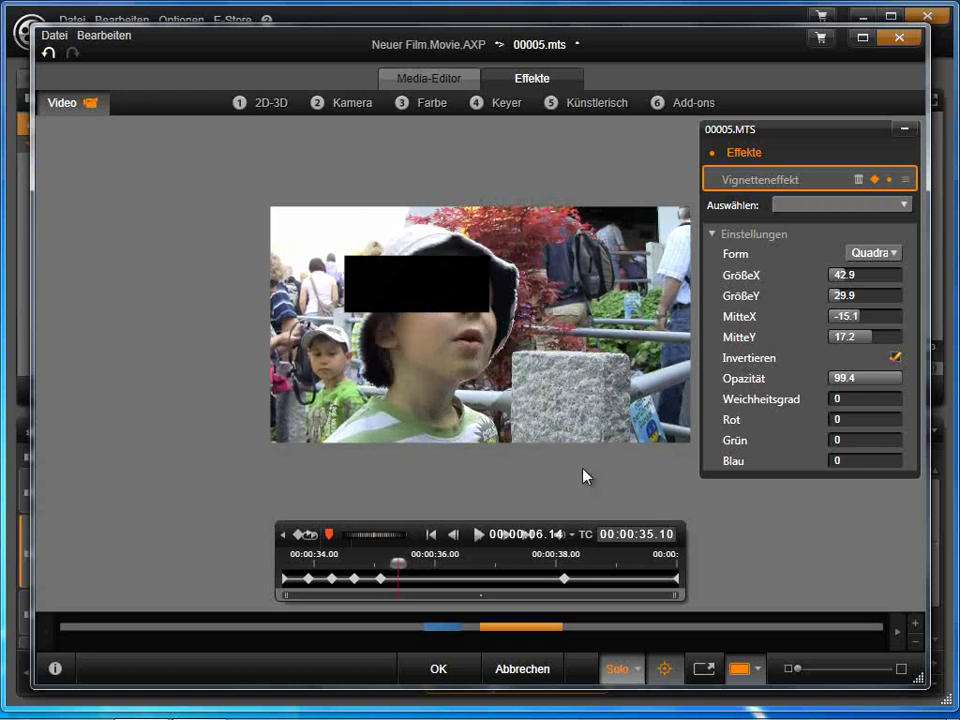
{"action": "left_click_drag", "start_coordinate": [864, 316], "coordinate": [862, 337]}
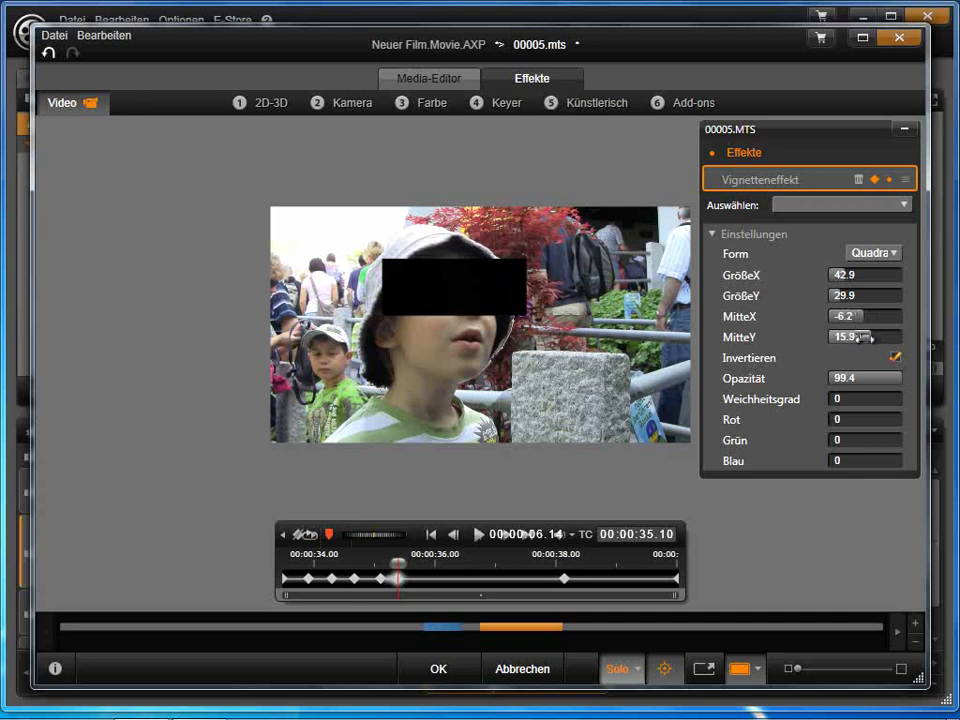
- Add a keyframe at 00:00:35.15 with MitteX -1.7 and MitteY 12.2, and reposition the bar over the boy's eyes at 00:00:37.11
{"action": "left_click_drag", "start_coordinate": [398, 564], "coordinate": [412, 563]}
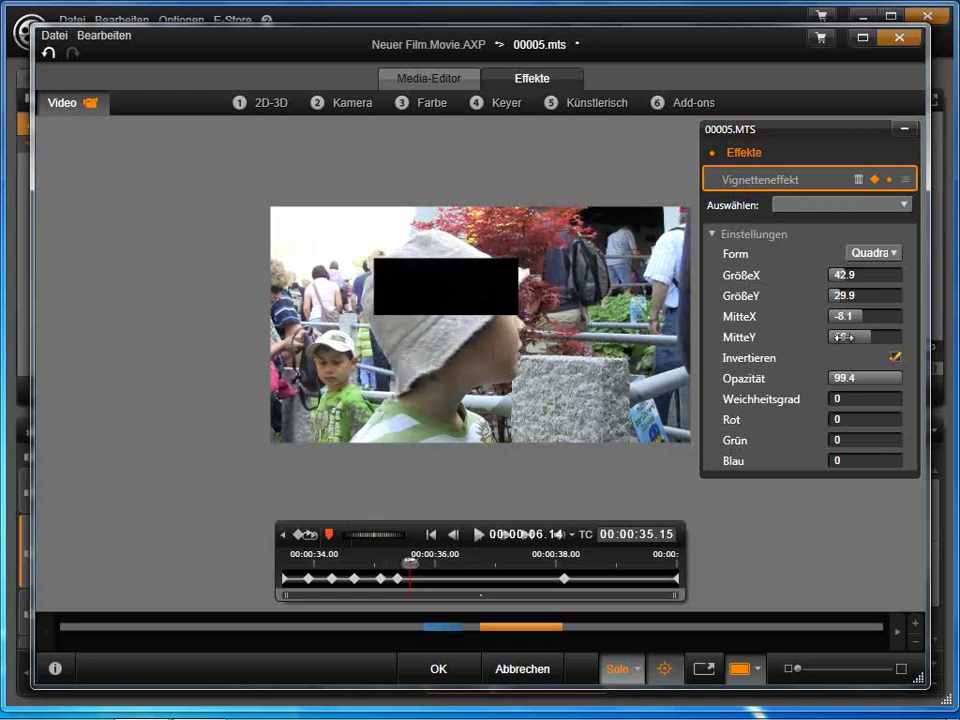
{"action": "left_click_drag", "start_coordinate": [866, 315], "coordinate": [864, 336]}
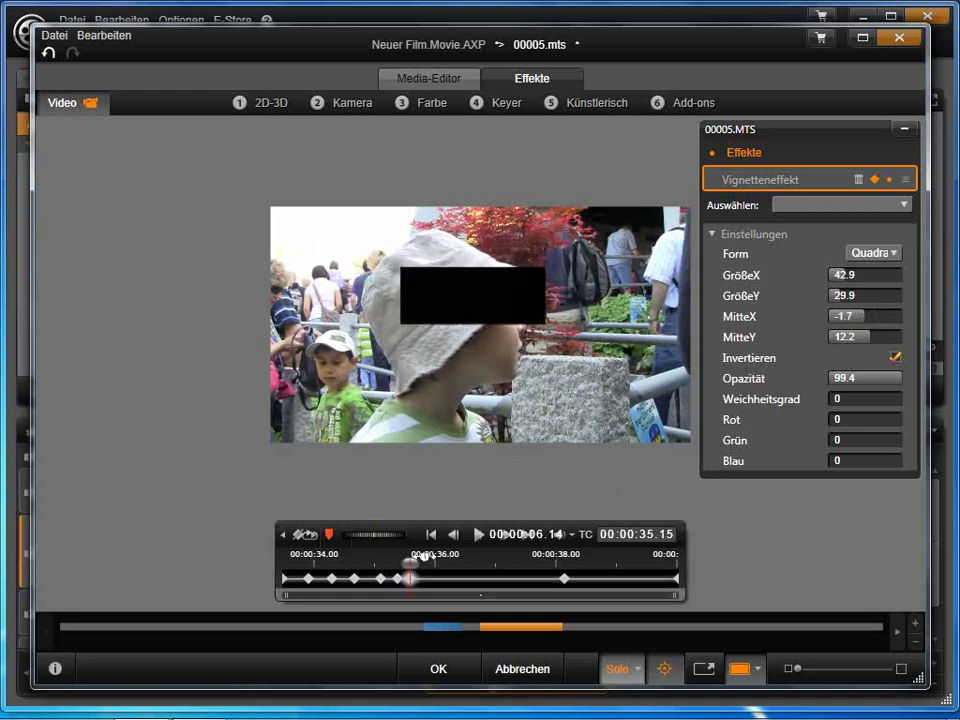
{"action": "left_click_drag", "start_coordinate": [410, 563], "coordinate": [521, 577]}
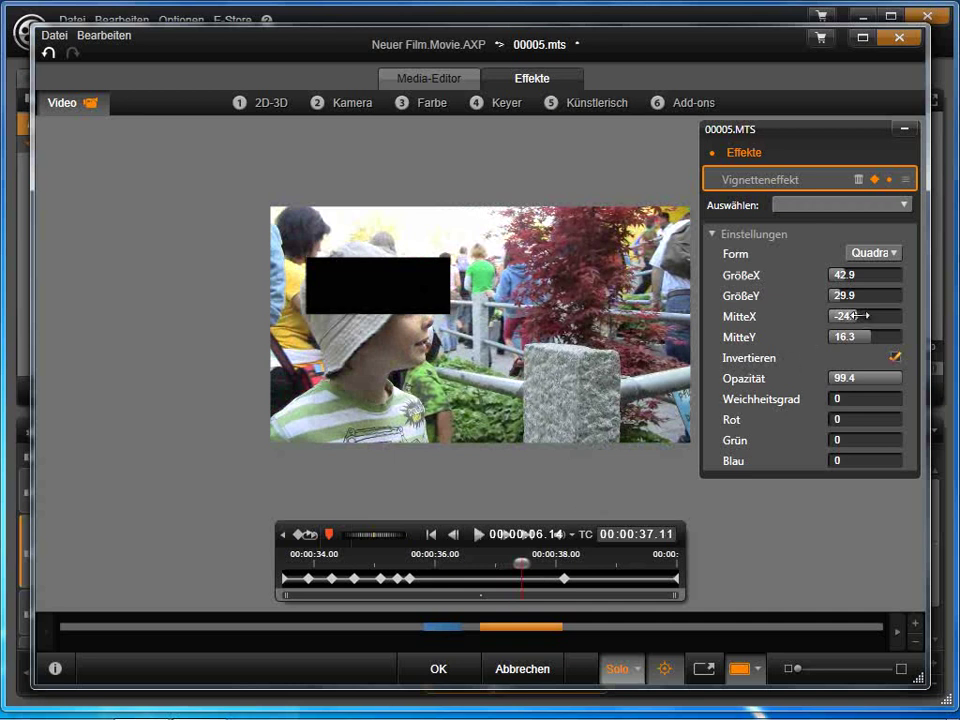
{"action": "mouse_move", "coordinate": [864, 313]}
{"action": "left_mouse_down"}
{"action": "mouse_move", "coordinate": [866, 301]}
{"action": "mouse_move", "coordinate": [862, 337]}
{"action": "left_mouse_up"}
{"action": "left_click_drag", "start_coordinate": [521, 563], "coordinate": [563, 563]}
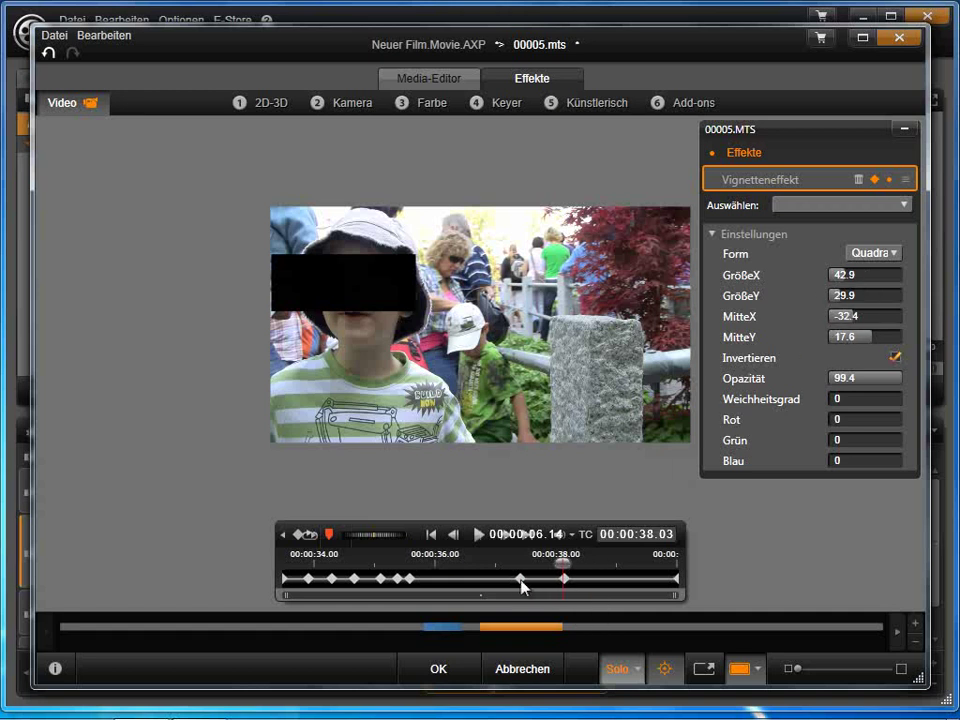
- Play the clip from the start and scrub back to the 00:00:35 keyframes to check how the bar follows the eyes
{"action": "left_click", "coordinate": [431, 535]}
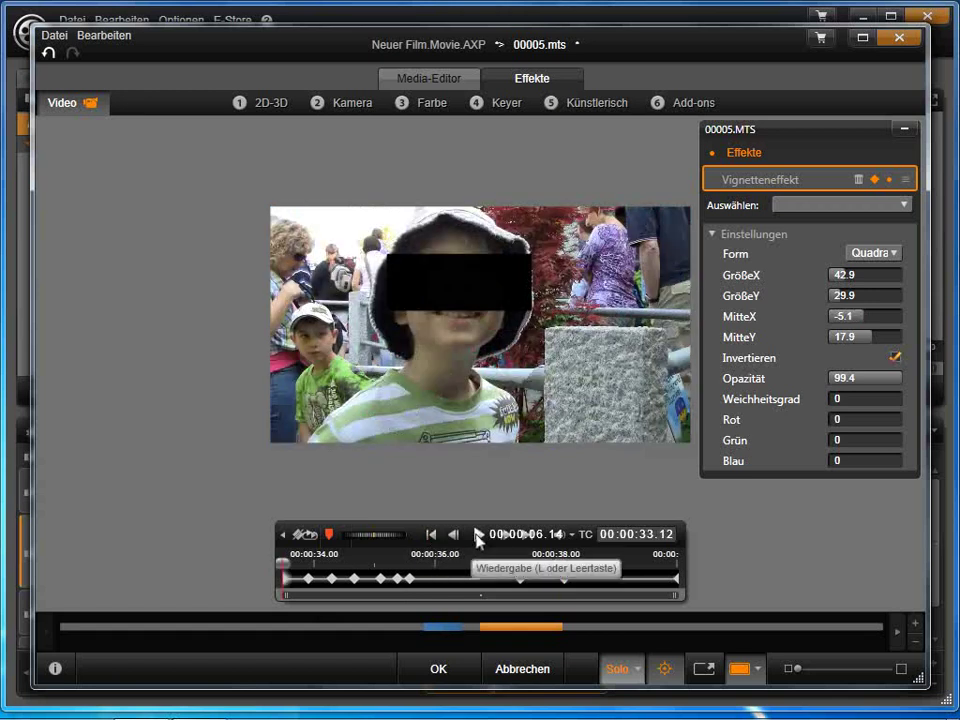
{"action": "left_click", "coordinate": [477, 537]}
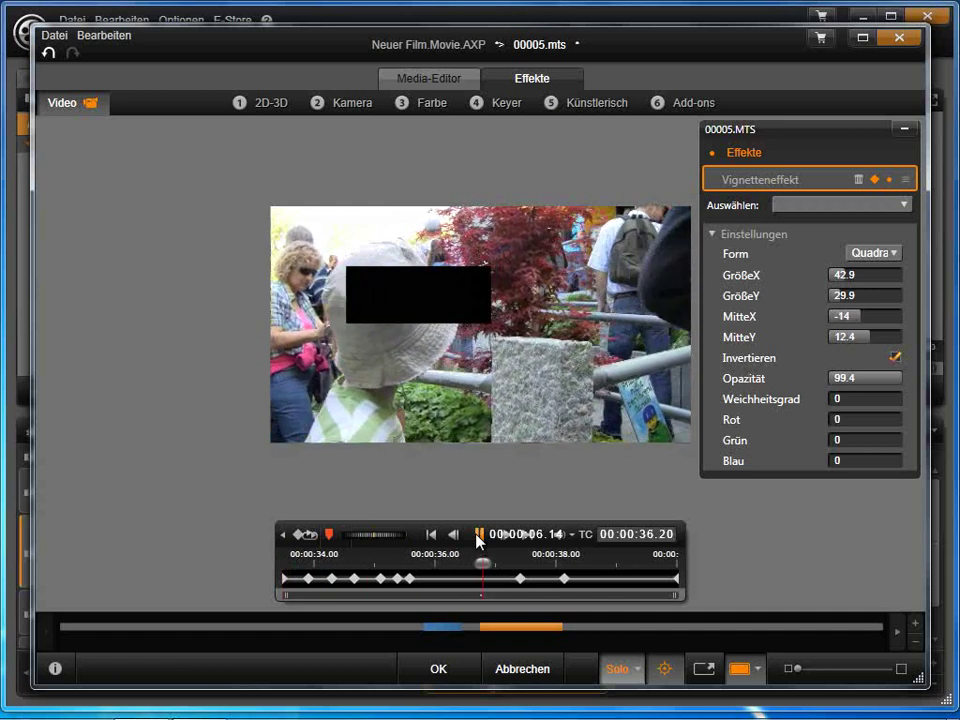
{"action": "key", "text": "space"}
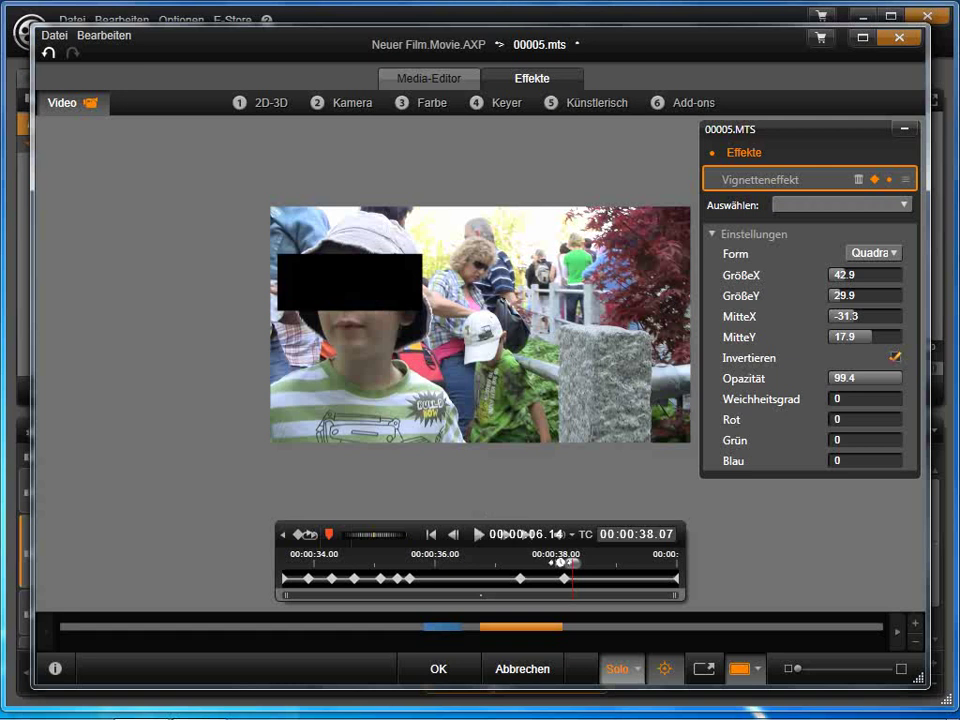
{"action": "left_click_drag", "start_coordinate": [572, 563], "coordinate": [390, 563]}
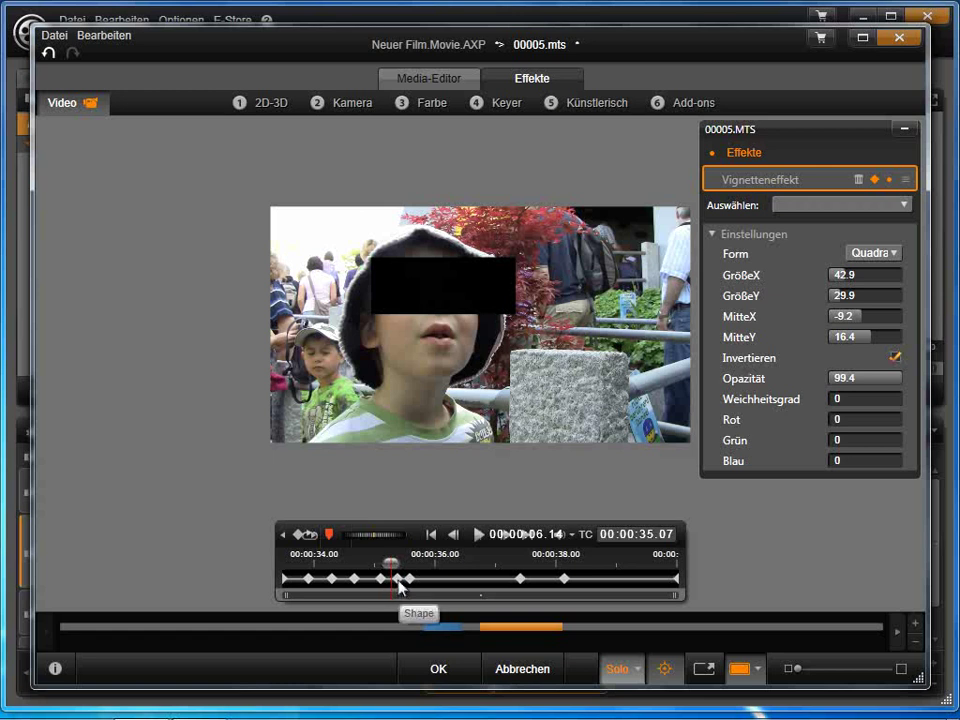
- Add a keyframe at 00:00:39.02 with MitteX -23.3 and MitteY 11.5 to place the bar over the boy's eyes
{"action": "left_click", "coordinate": [398, 579]}
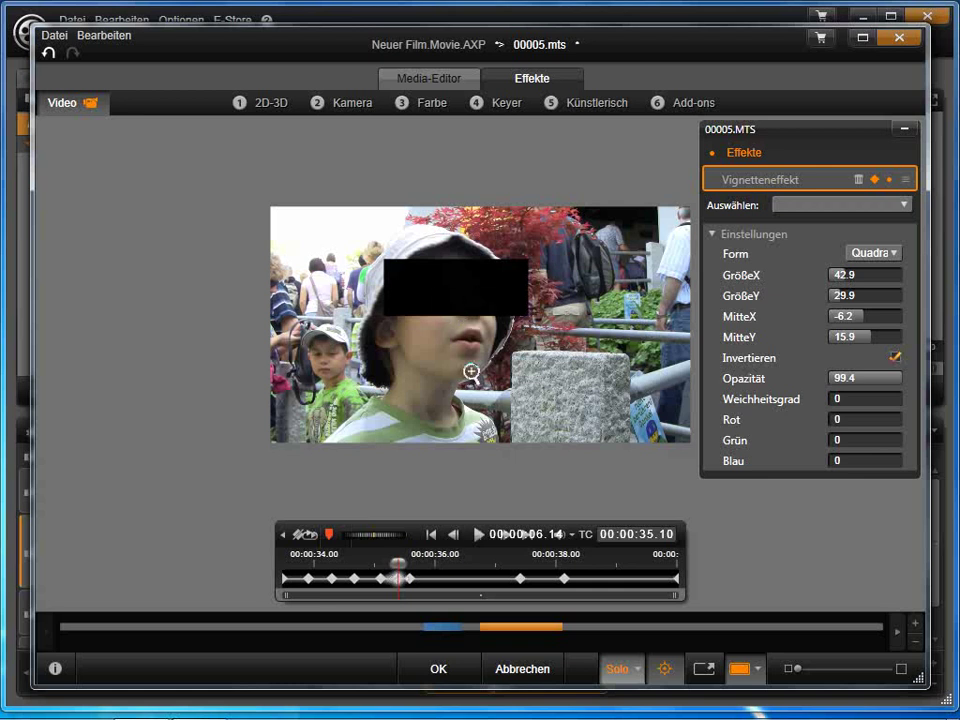
{"action": "left_click_drag", "start_coordinate": [398, 565], "coordinate": [621, 563]}
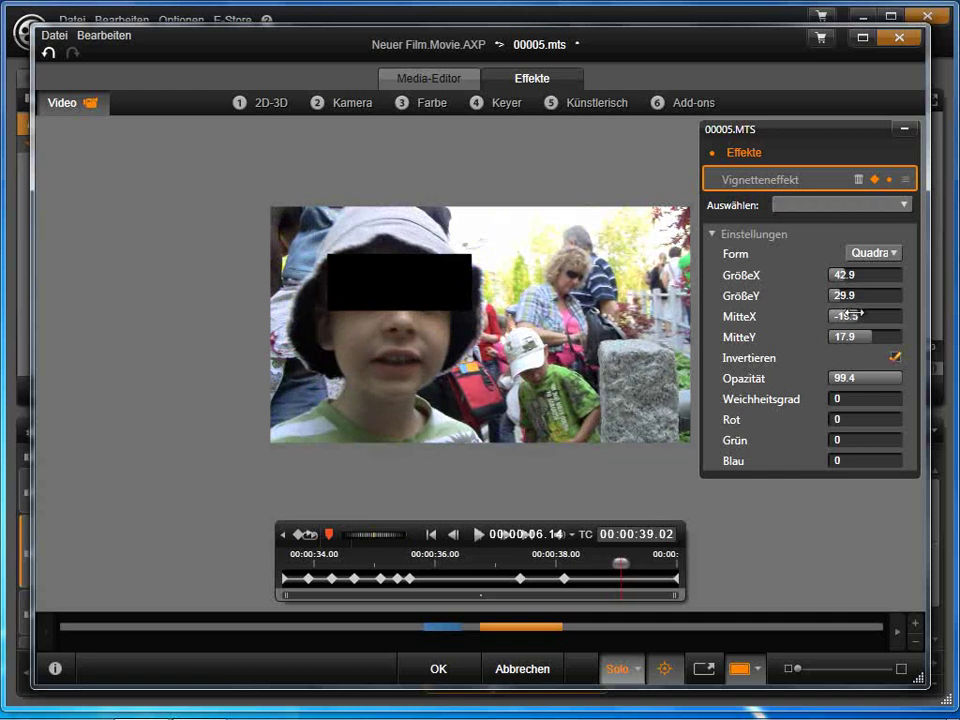
{"action": "left_click_drag", "start_coordinate": [850, 315], "coordinate": [840, 368]}
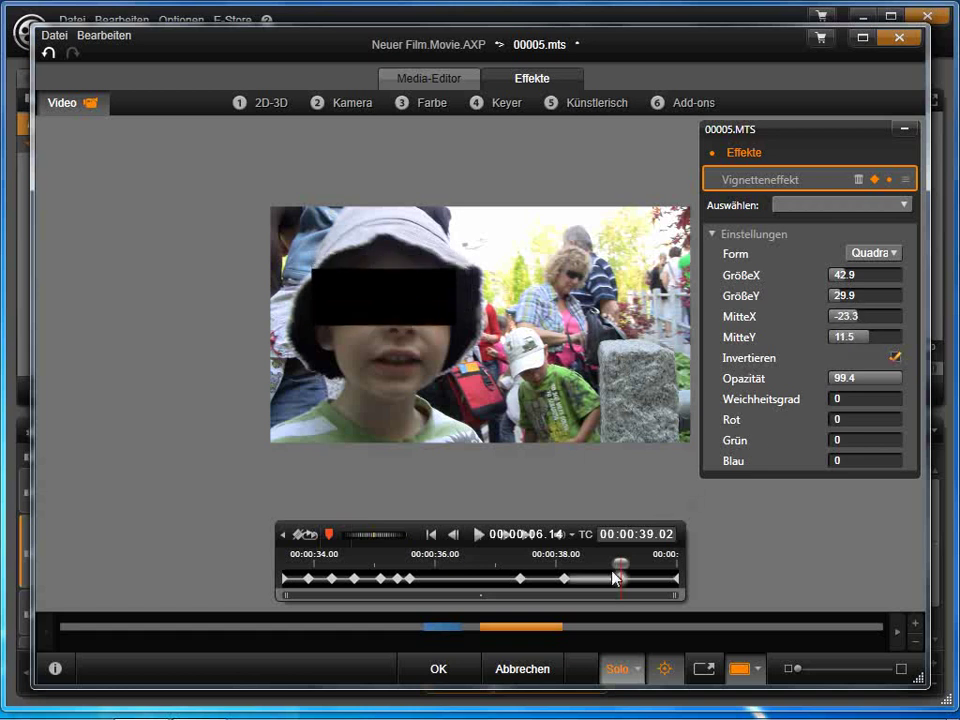
- Add keyframes at 00:00:38.17 and 00:00:39.09, repositioning the bar over the boy's eyes at each
{"action": "left_click_drag", "start_coordinate": [618, 562], "coordinate": [596, 565]}
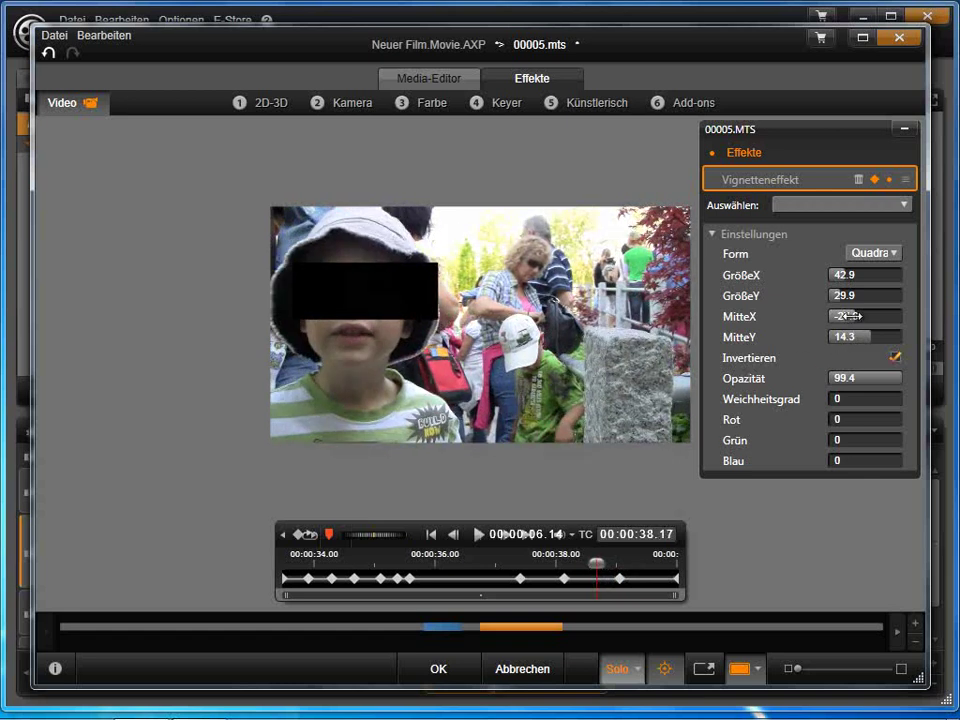
{"action": "left_click_drag", "start_coordinate": [847, 316], "coordinate": [828, 354]}
{"action": "left_click_drag", "start_coordinate": [589, 569], "coordinate": [637, 566]}
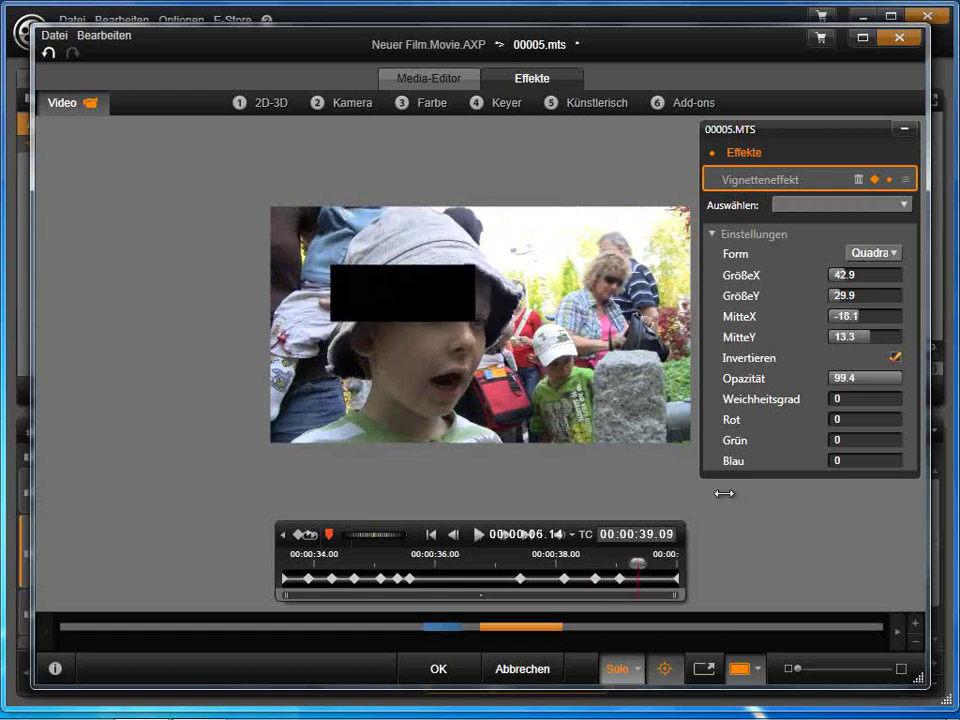
{"action": "left_click_drag", "start_coordinate": [866, 317], "coordinate": [860, 339]}
- Reposition the bar over the boy's eyes at 00:00:39.16, and add a keyframe at 00:00:39.22 with MitteX -23.5
{"action": "left_click_drag", "start_coordinate": [632, 561], "coordinate": [655, 563]}
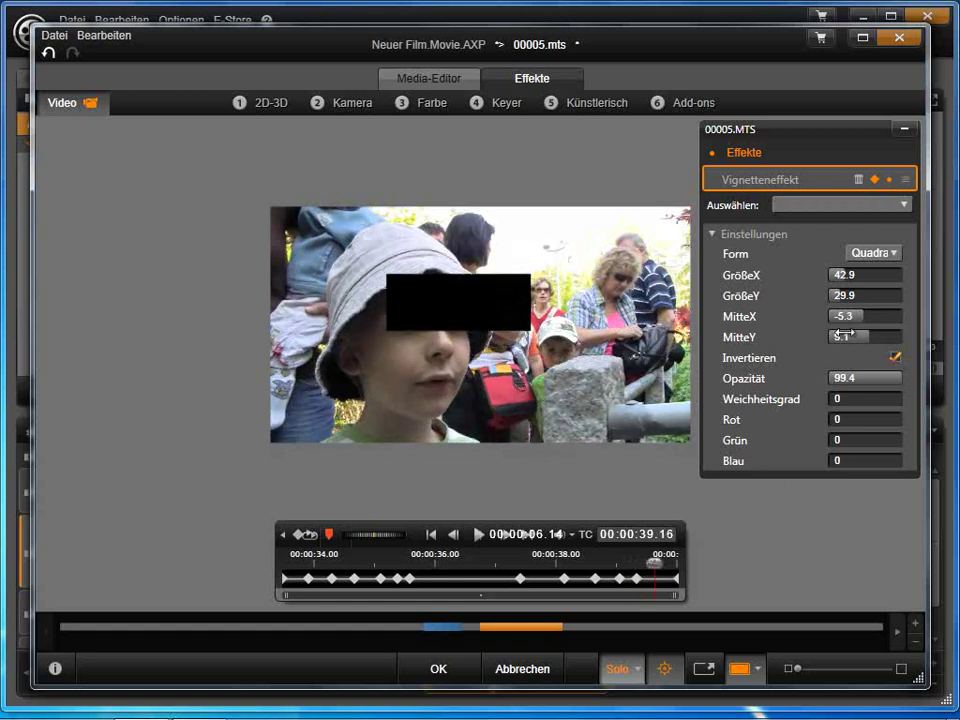
{"action": "left_click_drag", "start_coordinate": [850, 317], "coordinate": [860, 340]}
{"action": "left_click_drag", "start_coordinate": [655, 560], "coordinate": [668, 563]}
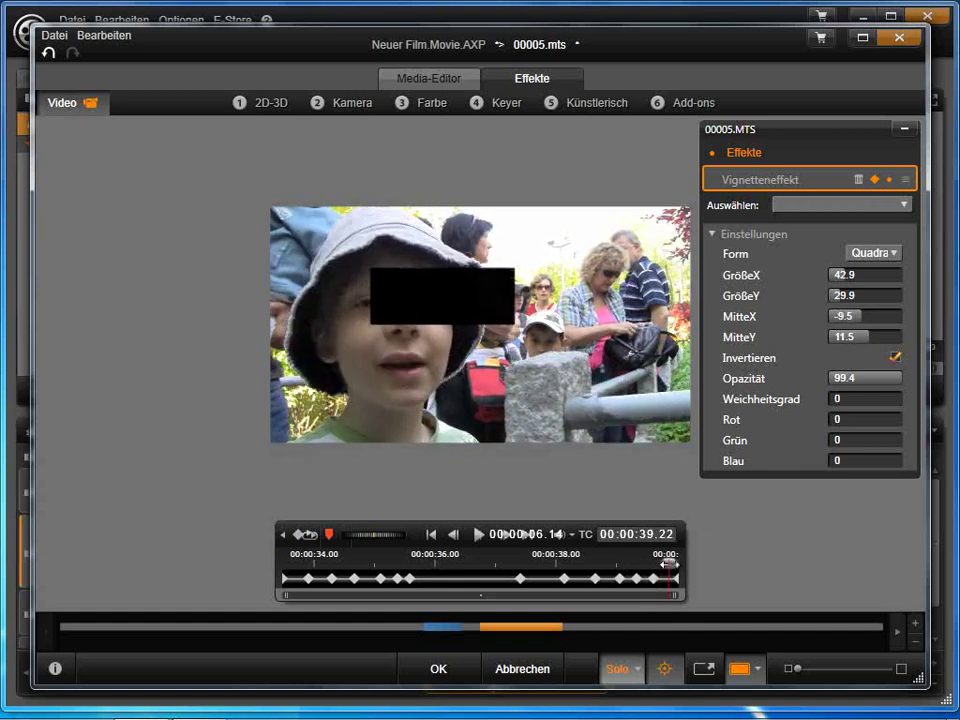
{"action": "left_click_drag", "start_coordinate": [862, 315], "coordinate": [849, 315]}
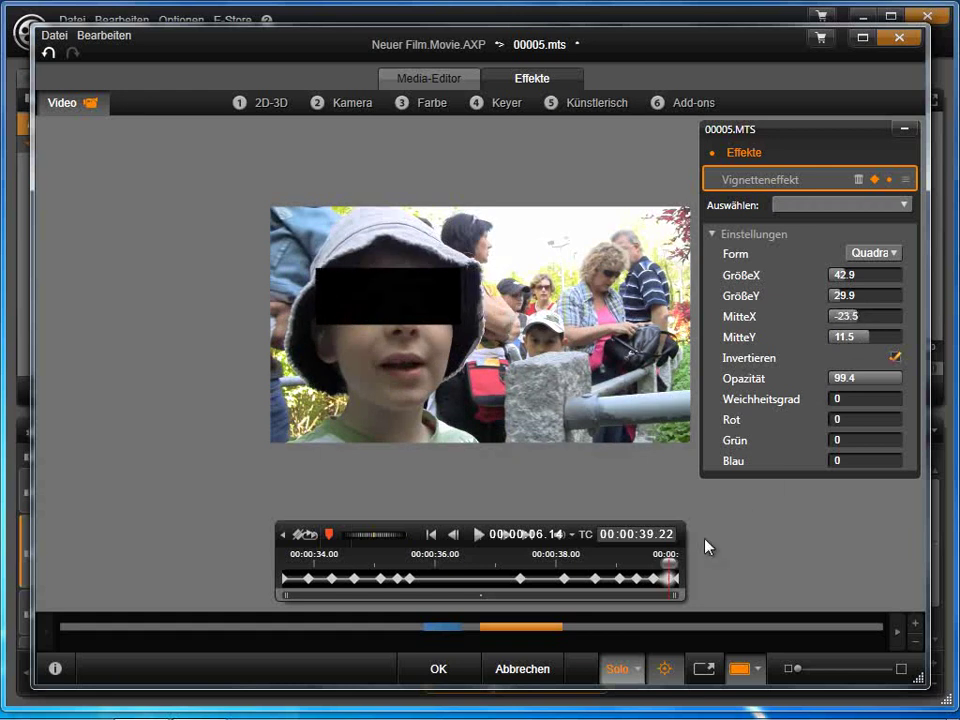
- Play the keyframed bar from the clip's start to its end and accept the vignette effect changes
{"action": "left_click_drag", "start_coordinate": [668, 562], "coordinate": [277, 562]}
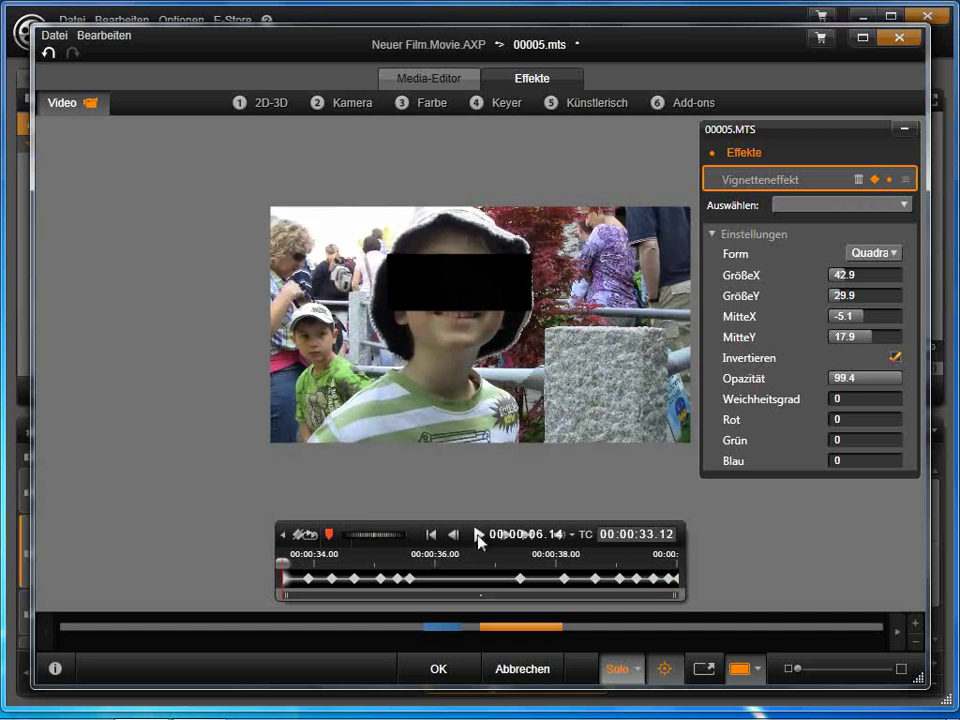
{"action": "left_click", "coordinate": [480, 540]}
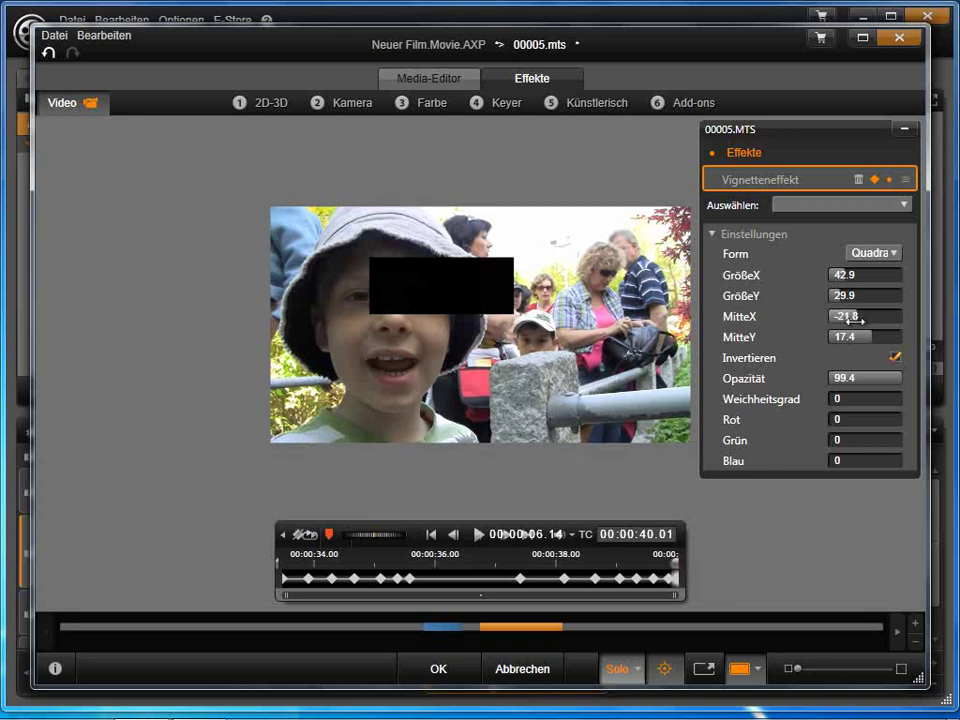
{"action": "mouse_move", "coordinate": [675, 565]}
{"action": "left_mouse_down"}
{"action": "mouse_move", "coordinate": [665, 563]}
{"action": "mouse_move", "coordinate": [688, 566]}
{"action": "left_mouse_up"}
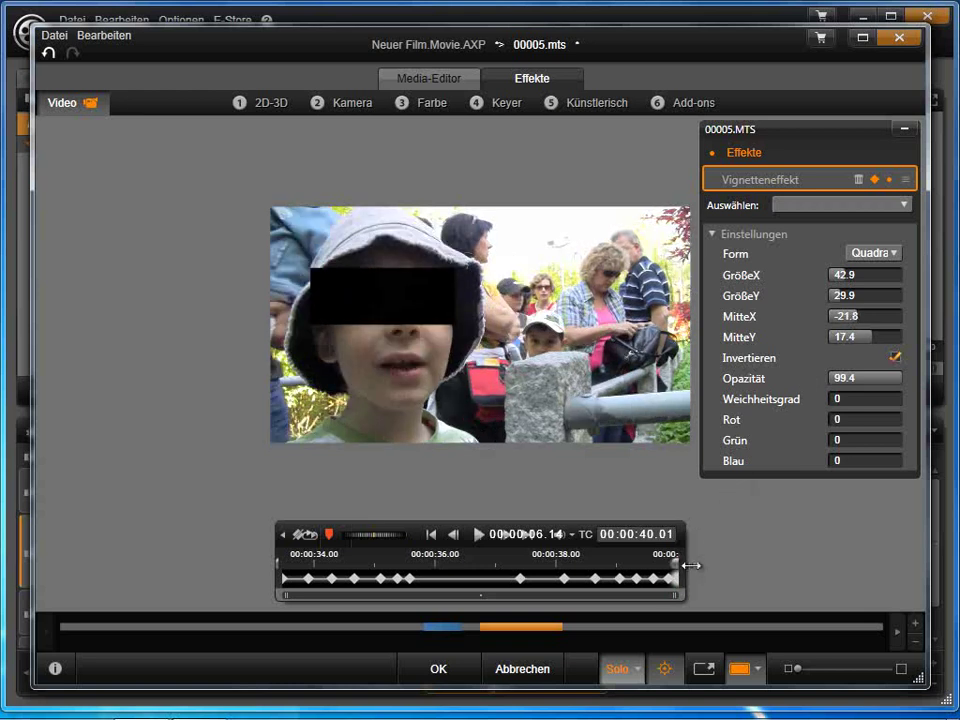
{"action": "left_click", "coordinate": [448, 668]}
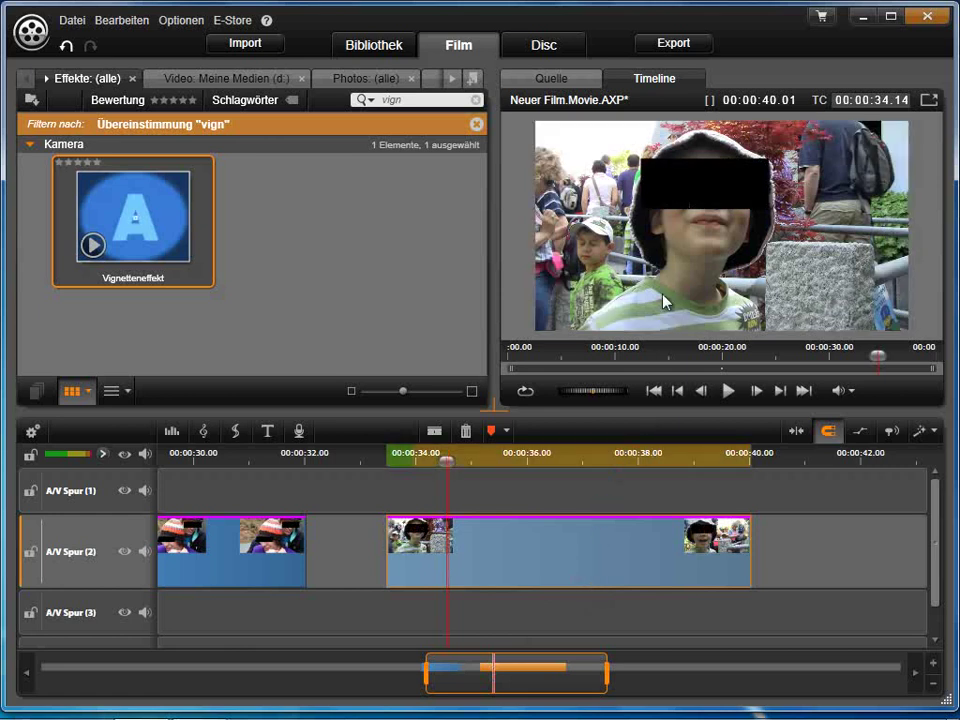
- Play the video clip in the film timeline from 00:00:33.17 and scrub back to 00:00:36.05 to check the bar
{"action": "left_click_drag", "start_coordinate": [447, 461], "coordinate": [398, 461]}
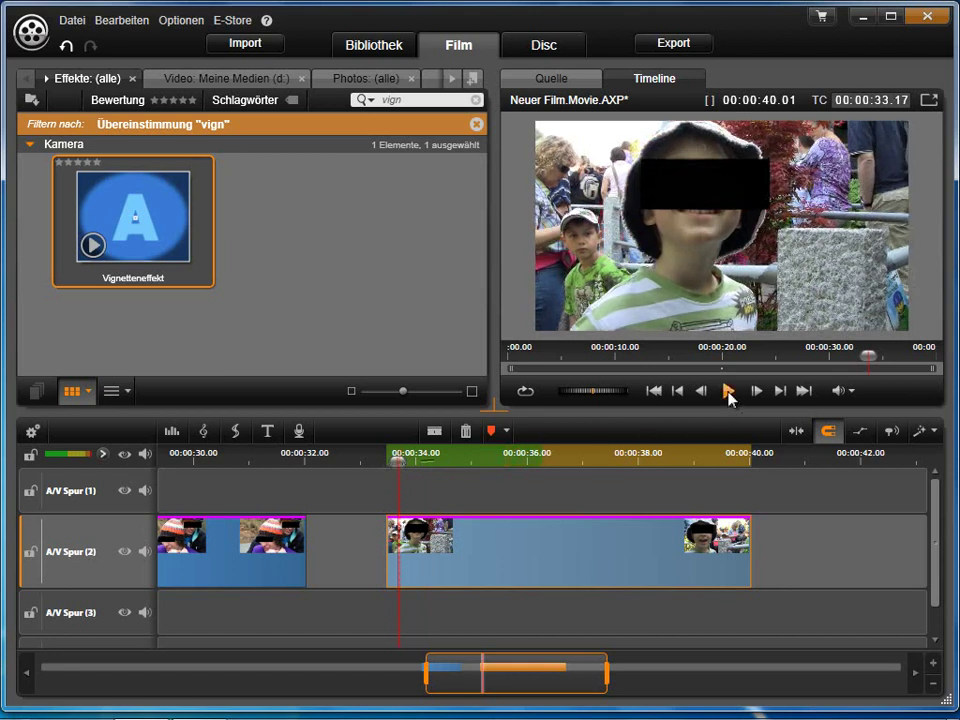
{"action": "left_click", "coordinate": [729, 394]}
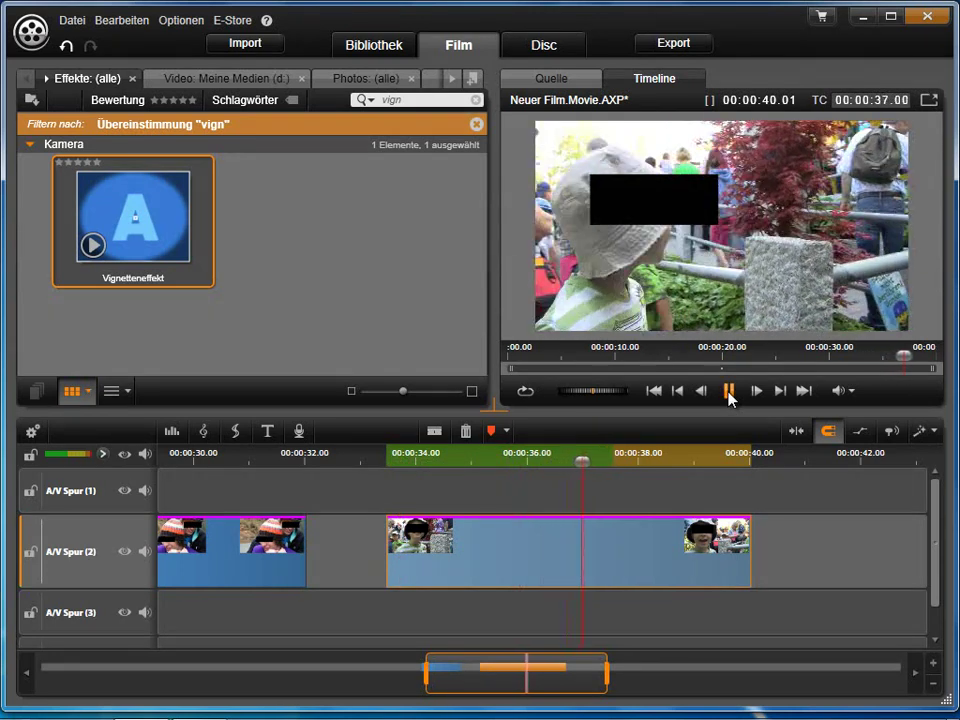
{"action": "left_click", "coordinate": [729, 394]}
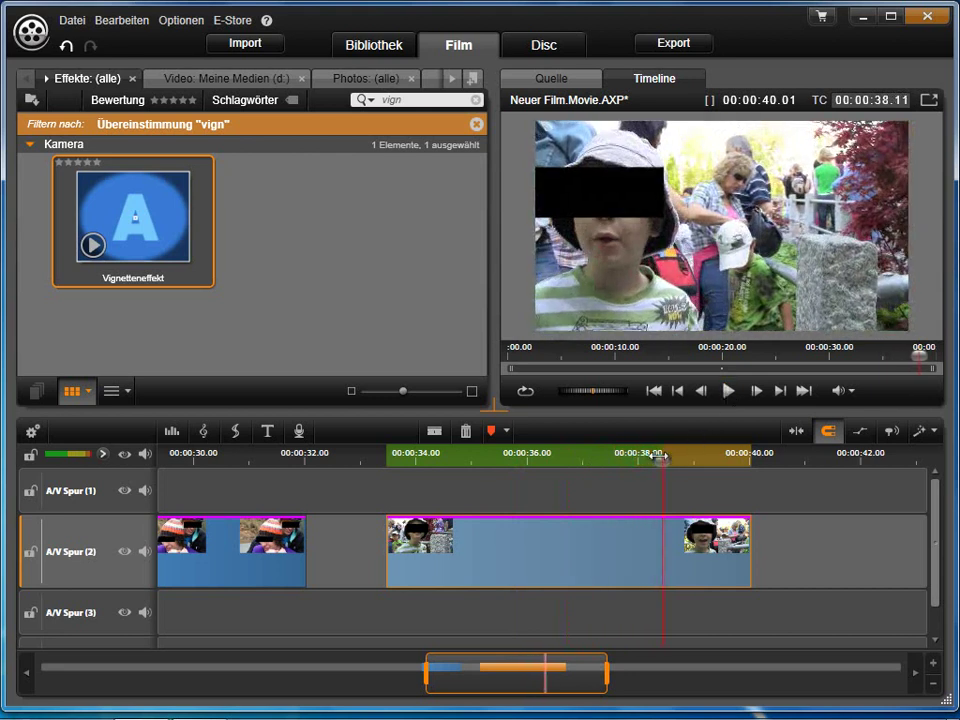
{"action": "left_click_drag", "start_coordinate": [655, 461], "coordinate": [537, 462]}
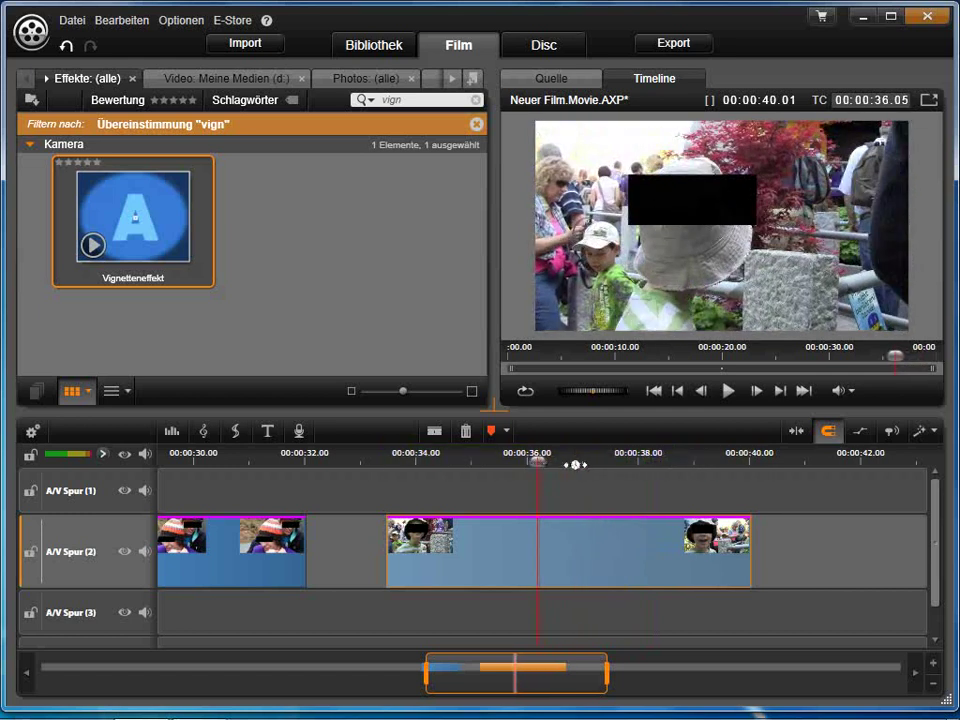